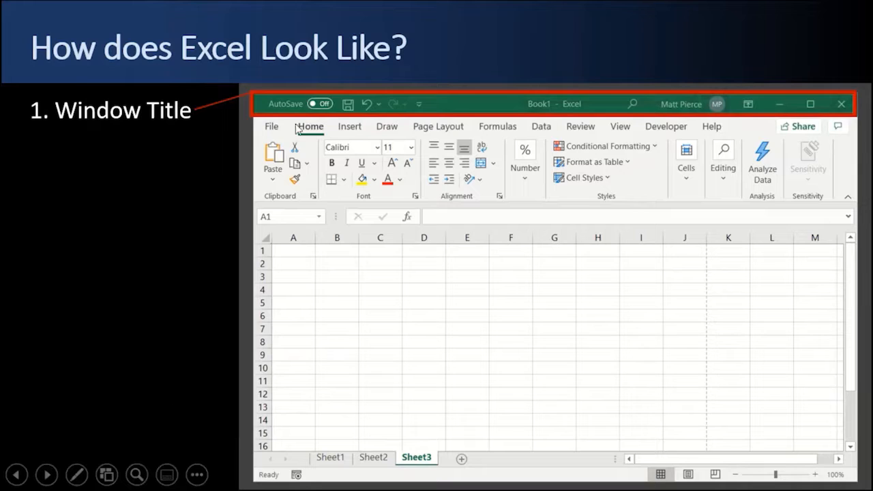
pyautogui.click(470, 142)
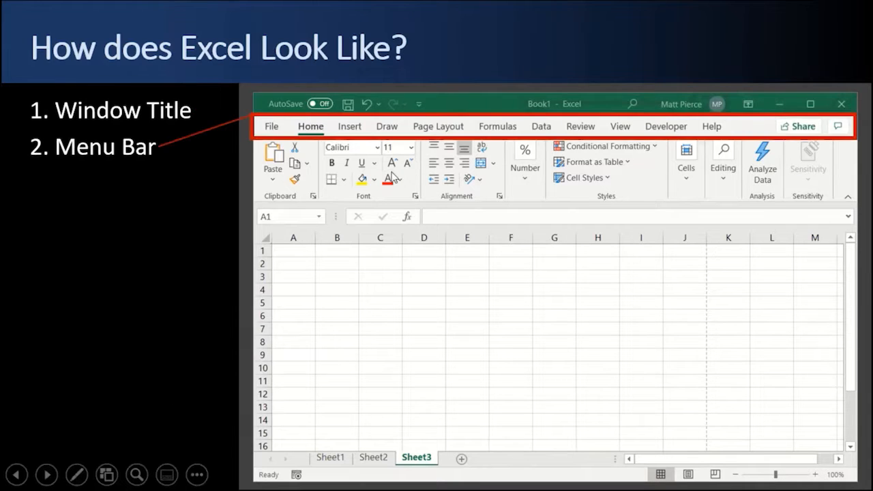
pyautogui.click(182, 216)
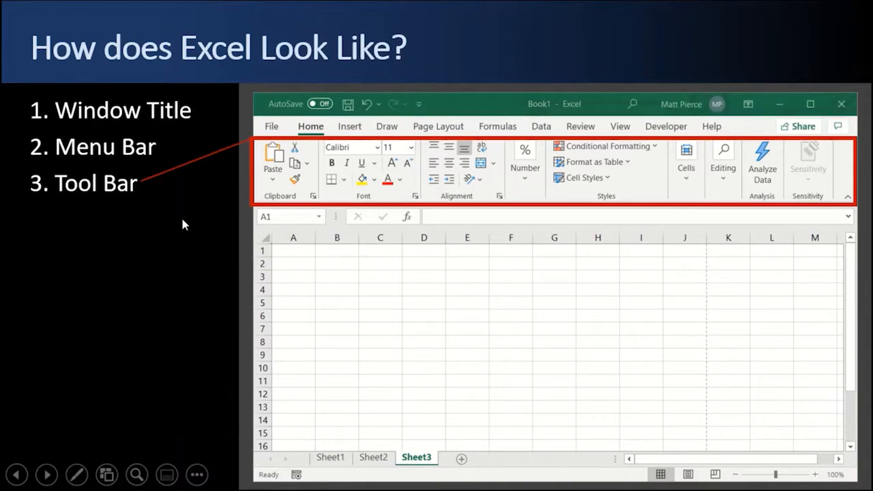
pyautogui.click(577, 182)
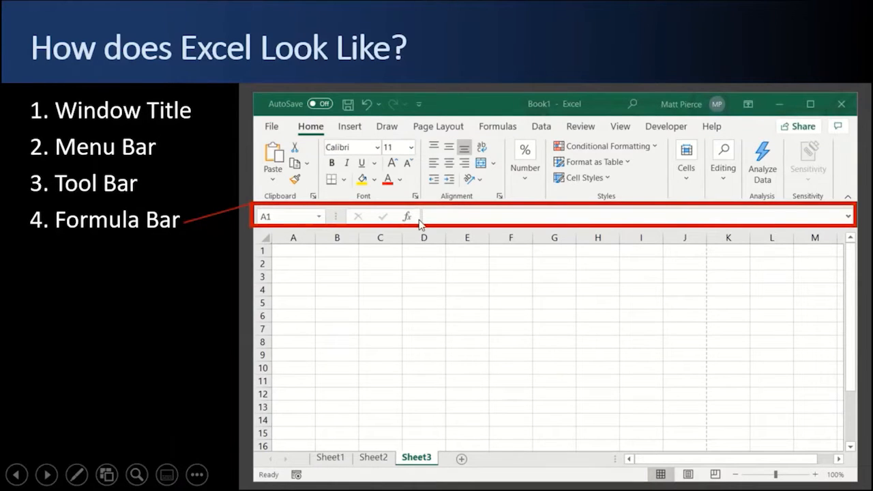
pyautogui.click(55, 360)
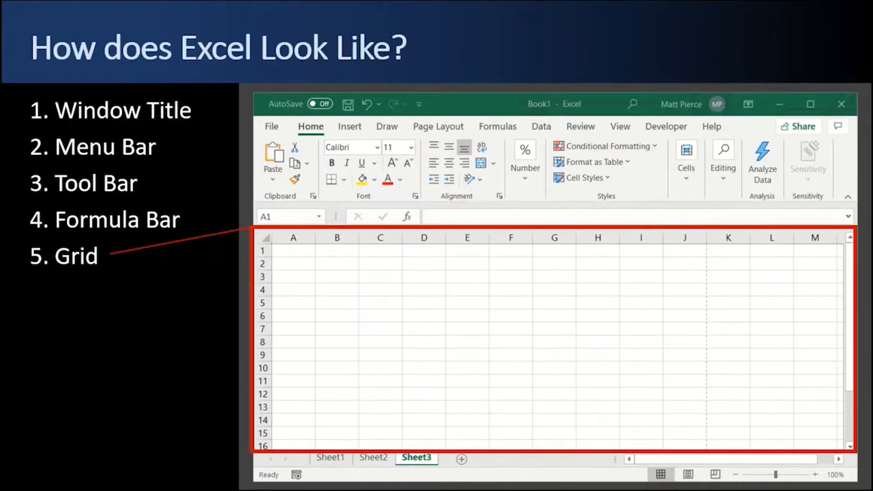
pyautogui.press('Right')
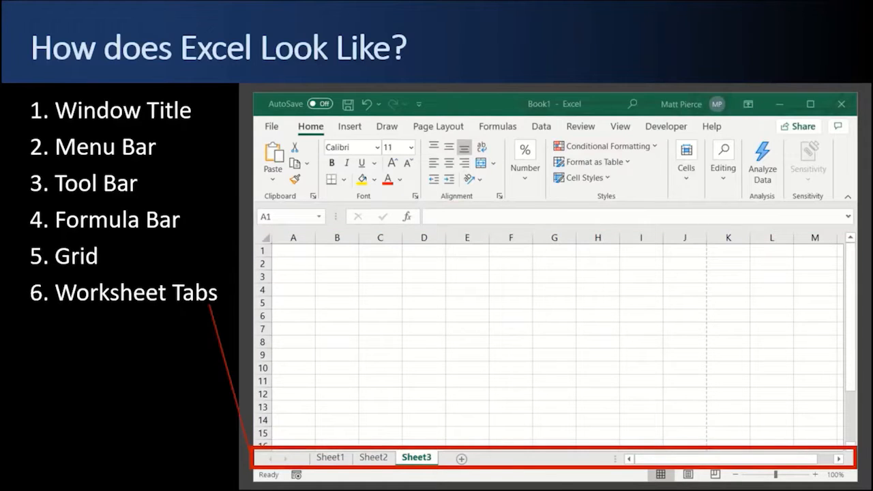
pyautogui.press('Right')
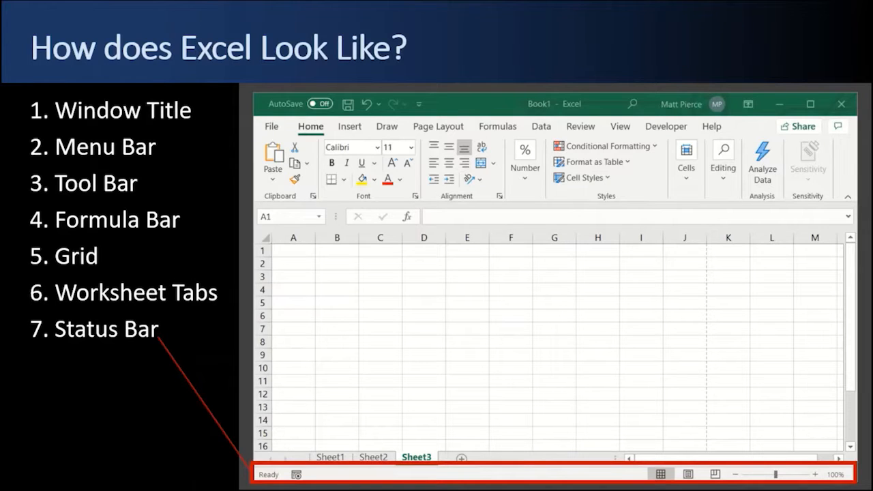
pyautogui.press('Right')
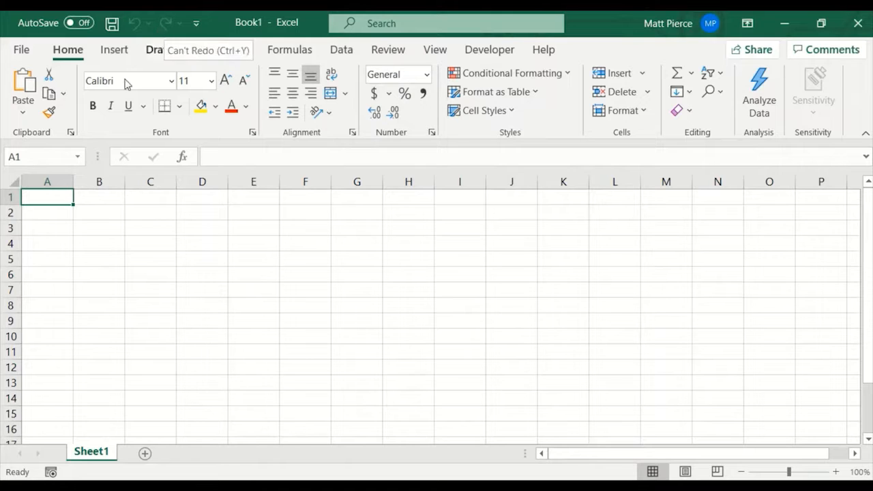
# Enter the sample texts qw, qwqw, qw, qwq, wqw and qw in cells B1 through G1.
pyautogui.click(98, 198)
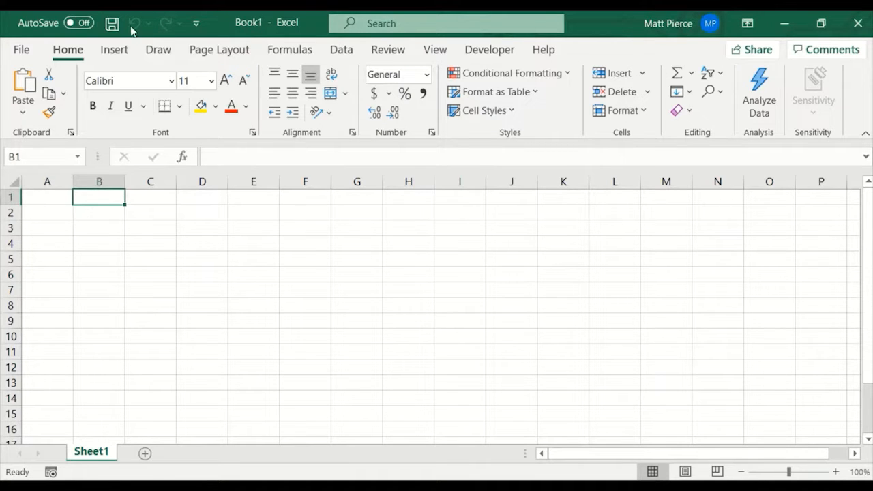
pyautogui.write('qw')
pyautogui.press('Tab')
pyautogui.write('qwqw')
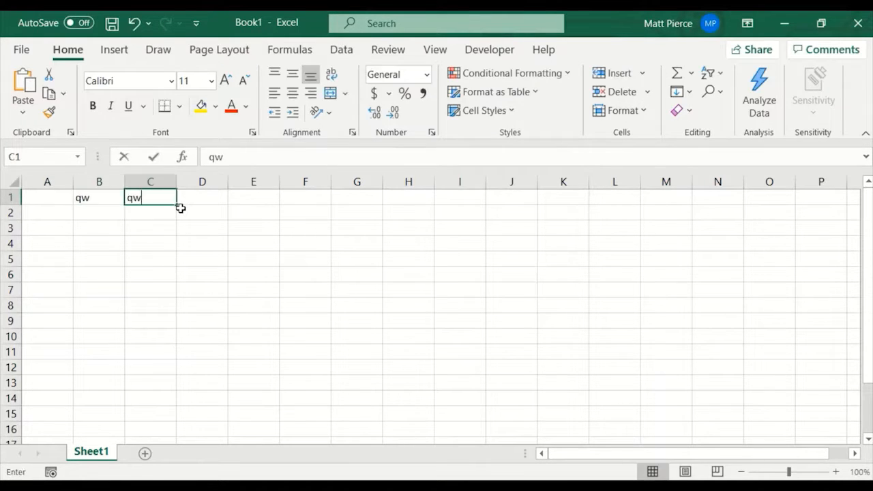
pyautogui.press('Tab')
pyautogui.write('qw')
pyautogui.press('Tab')
pyautogui.write('qwq\twqw')
pyautogui.press('Tab')
pyautogui.write('qw')
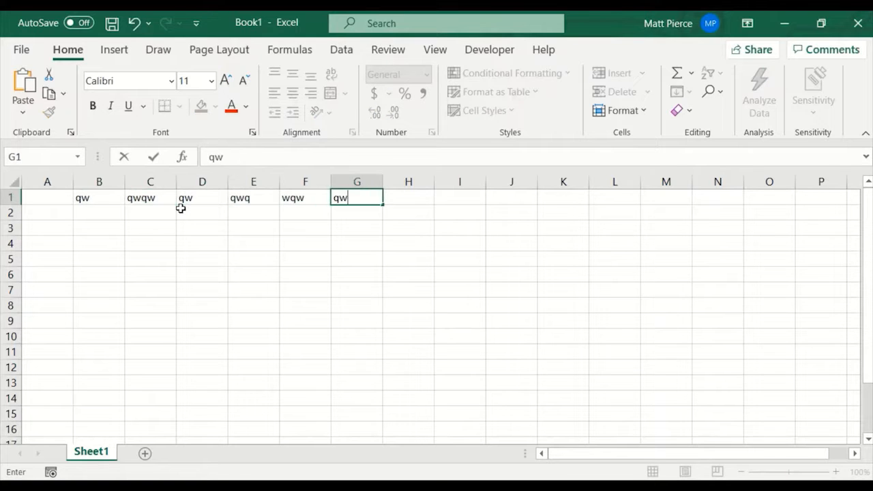
pyautogui.hotkey('shift', 'Tab')
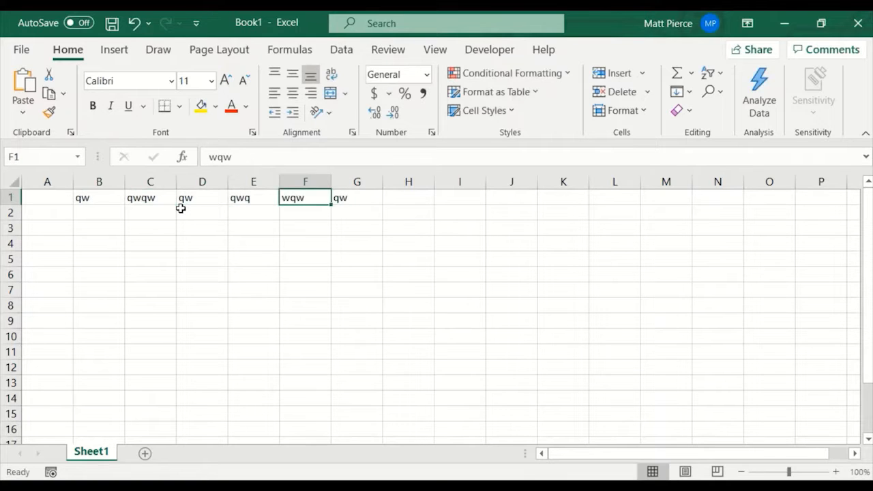
# Undo the last four text entries one at a time, from G1 back to D1.
pyautogui.click(135, 24)
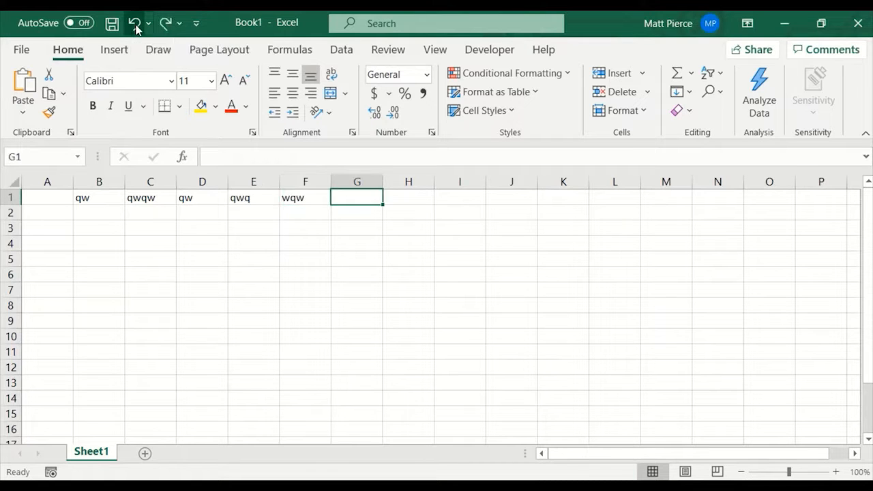
pyautogui.click(135, 24)
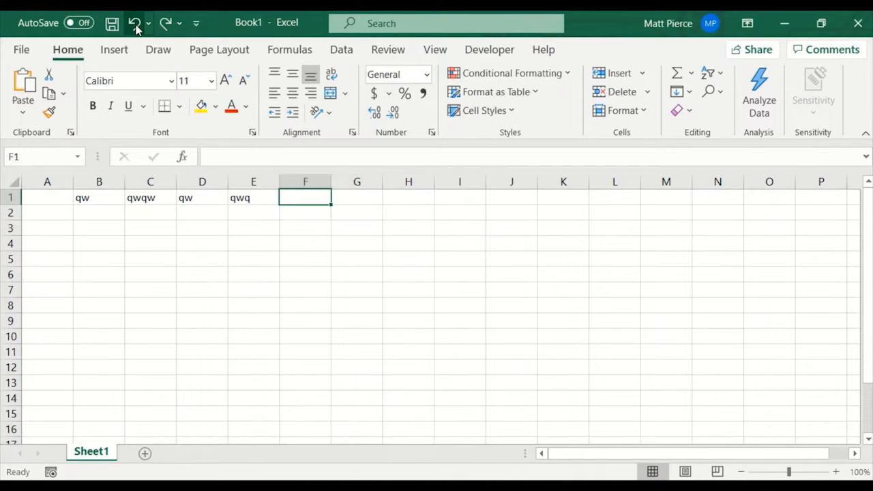
pyautogui.click(134, 24)
pyautogui.click(135, 24)
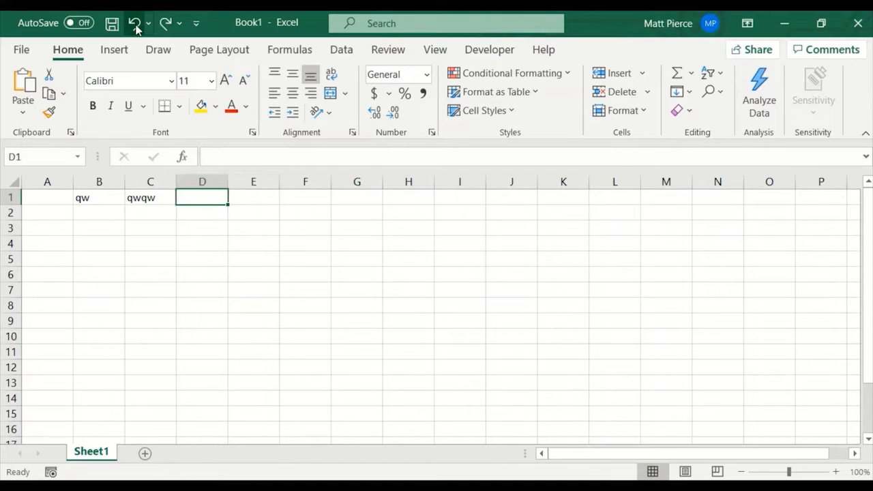
# Redo the undone text entries one at a time, from D1 through G1.
pyautogui.click(166, 24)
pyautogui.click(166, 25)
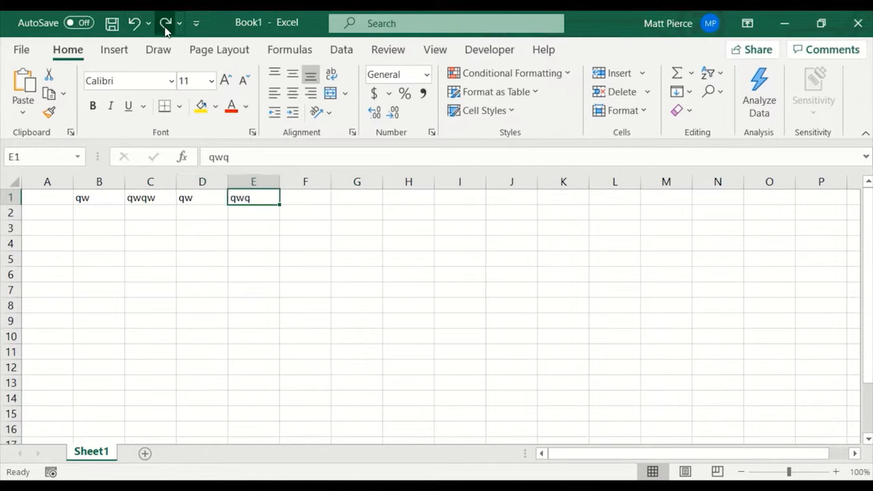
pyautogui.click(166, 25)
pyautogui.click(166, 24)
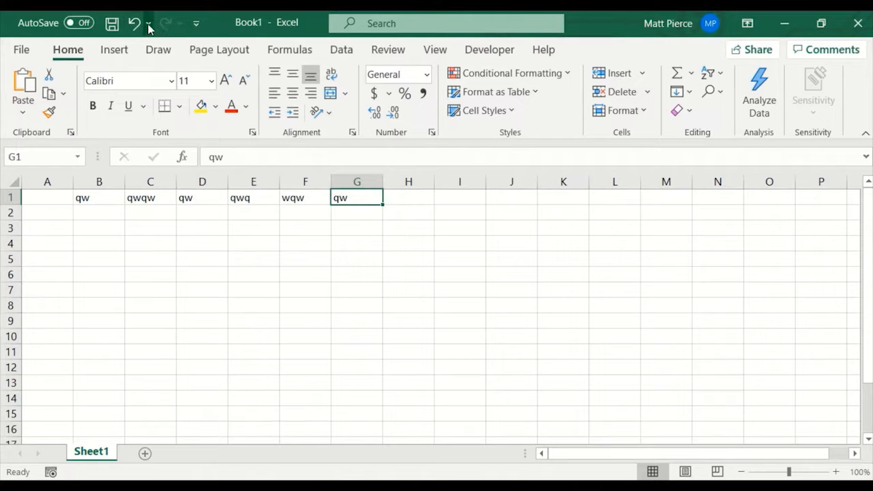
# Undo the entries in G1 through C1 together from the undo history, and undo the remaining entry in B1.
pyautogui.click(148, 26)
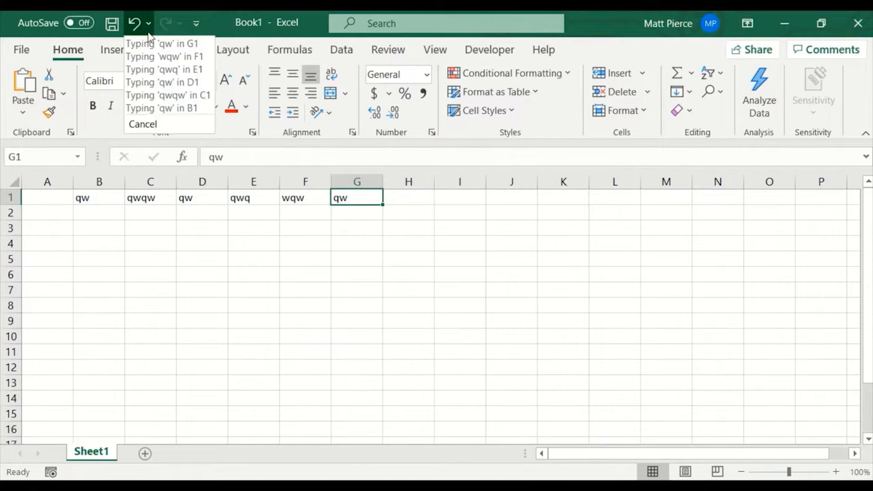
pyautogui.click(163, 98)
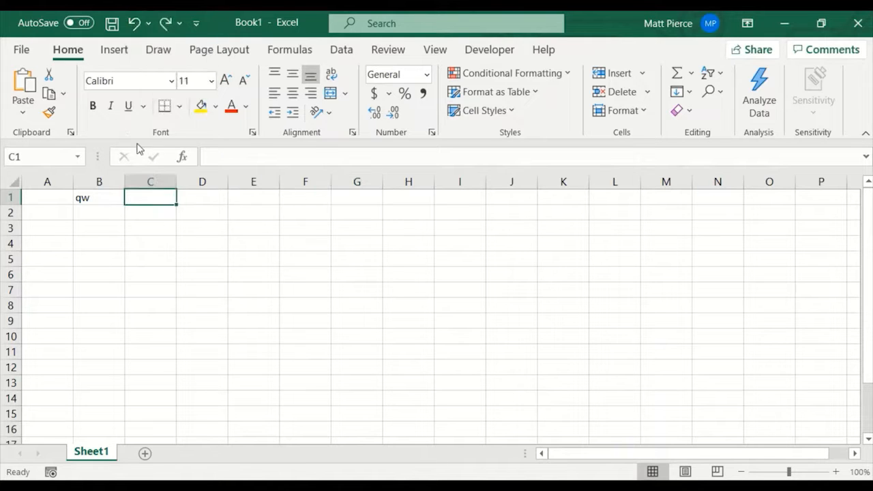
pyautogui.click(147, 25)
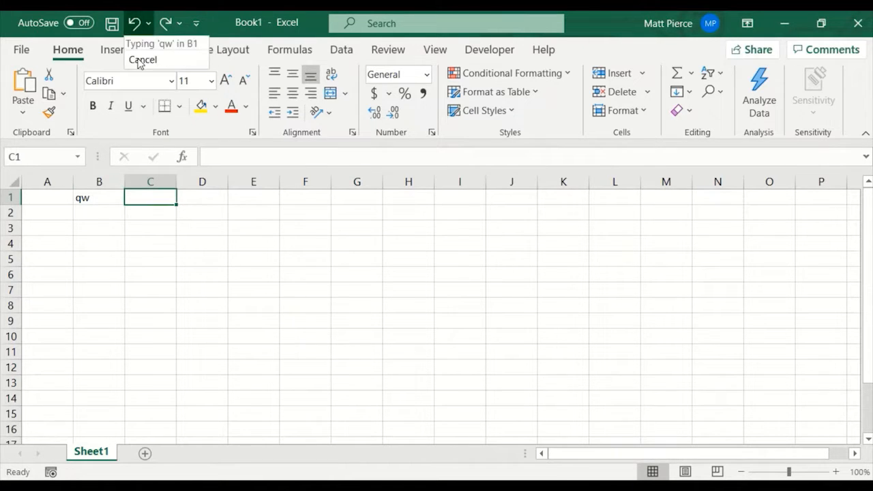
pyautogui.click(147, 44)
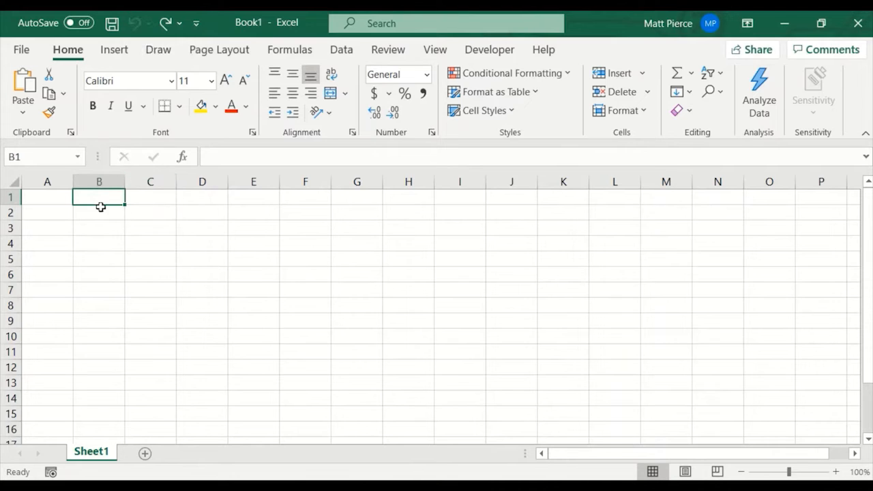
# Redo all six entries in B1 through G1 at once, and undo all six again at once.
pyautogui.click(180, 23)
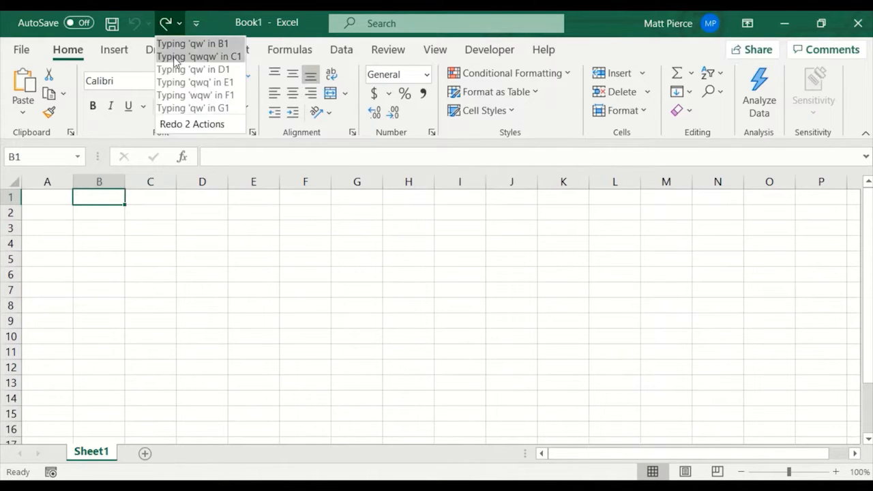
pyautogui.click(193, 108)
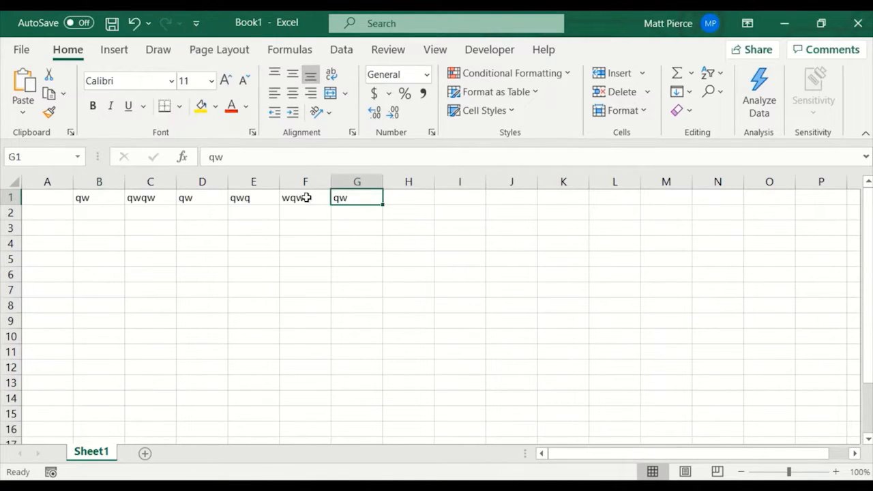
pyautogui.click(148, 23)
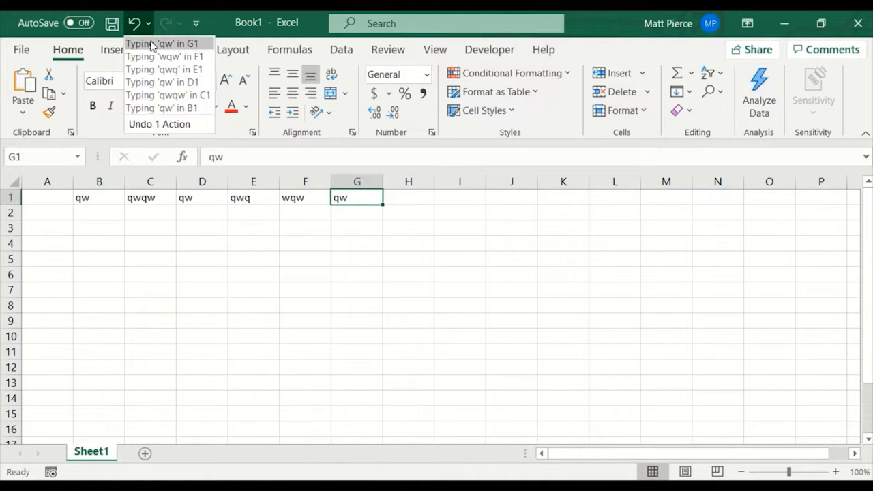
pyautogui.click(156, 109)
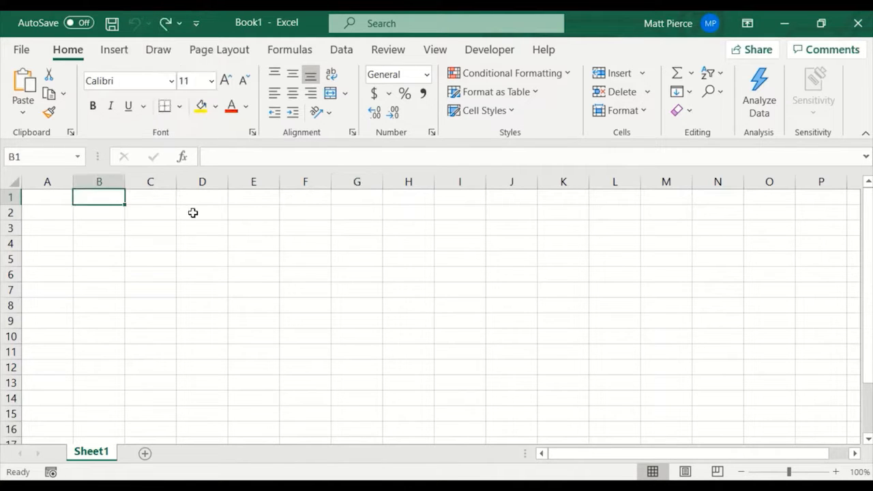
# Examine the commands available for customizing the Quick Access Toolbar, leaving them as they are.
pyautogui.click(196, 26)
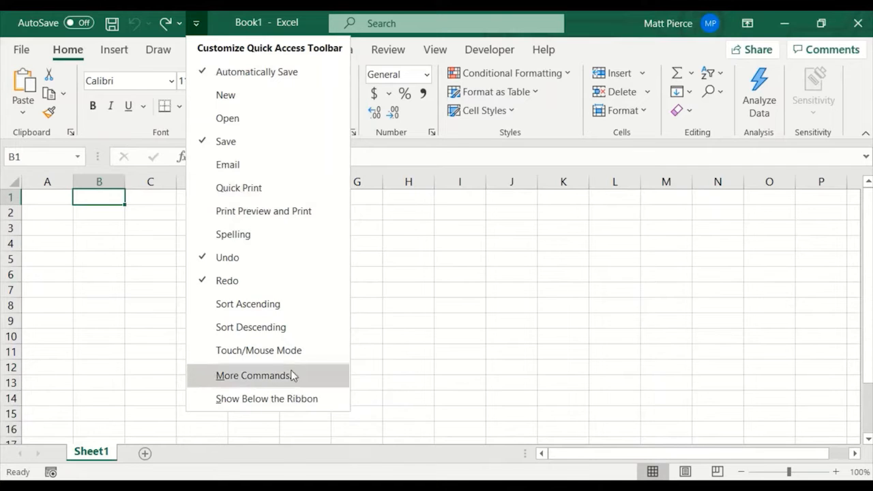
pyautogui.click(479, 269)
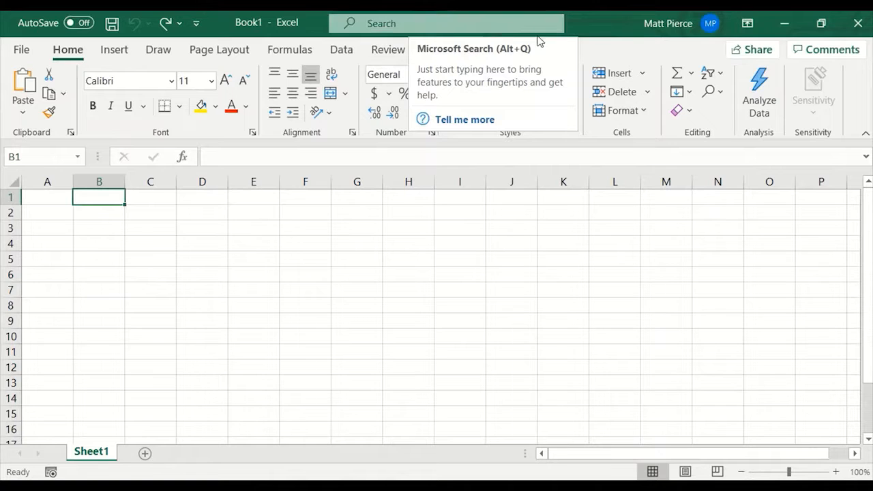
# Set the ribbon to Auto-hide Ribbon, and switch it back to Show Tabs and Commands.
pyautogui.click(748, 26)
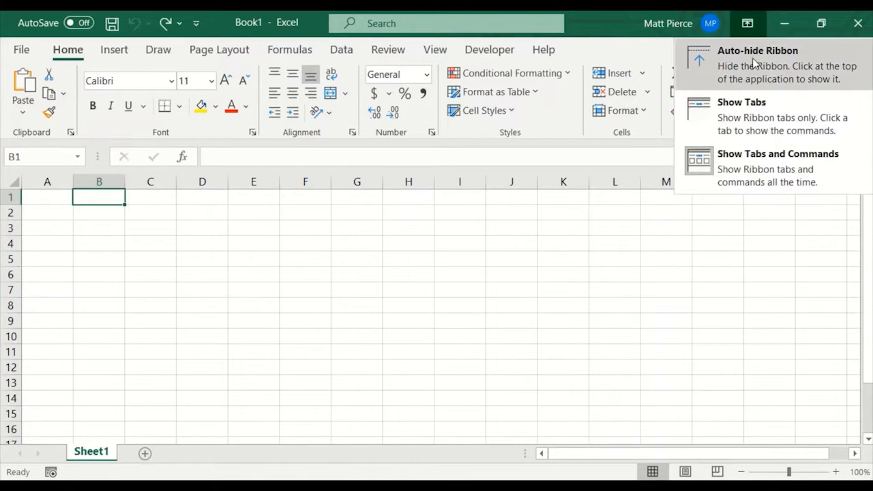
pyautogui.click(752, 58)
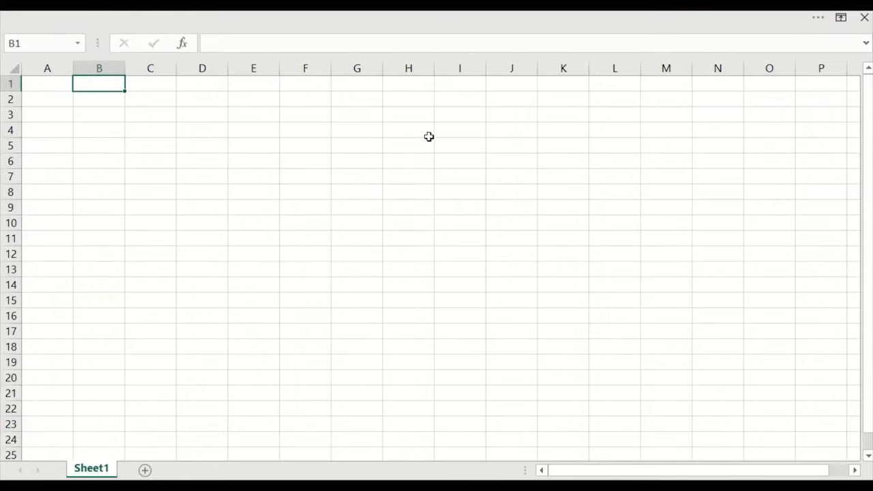
pyautogui.click(844, 20)
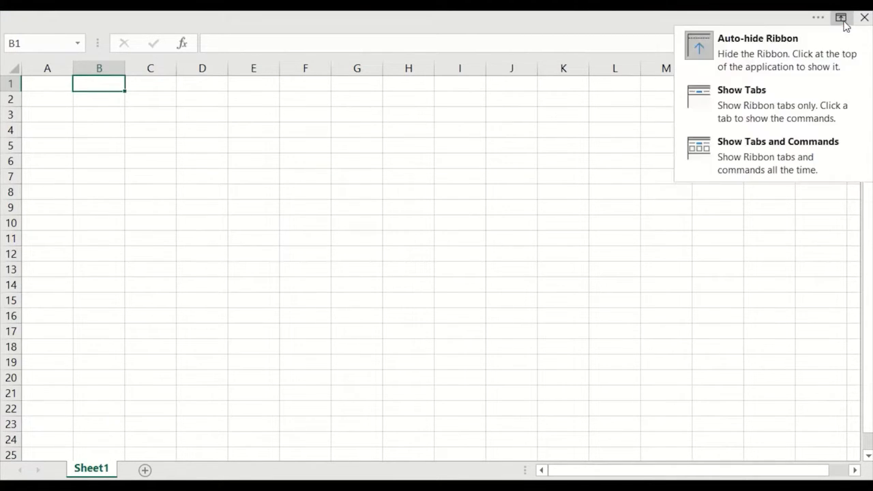
pyautogui.click(764, 169)
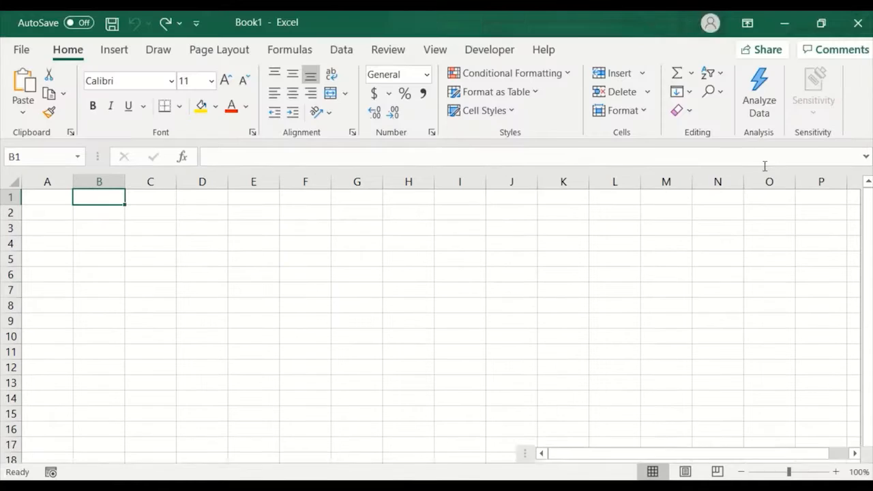
# Set the ribbon display to Show Tabs only, and restore Show Tabs and Commands.
pyautogui.click(748, 24)
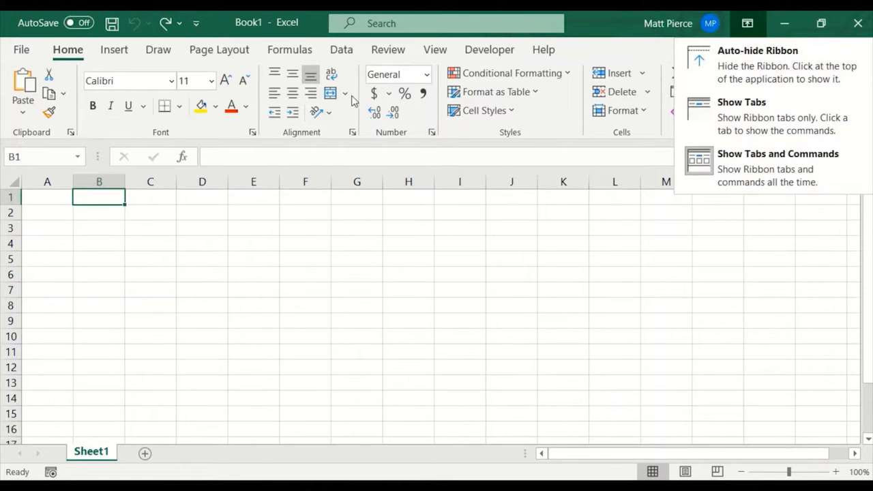
pyautogui.click(761, 118)
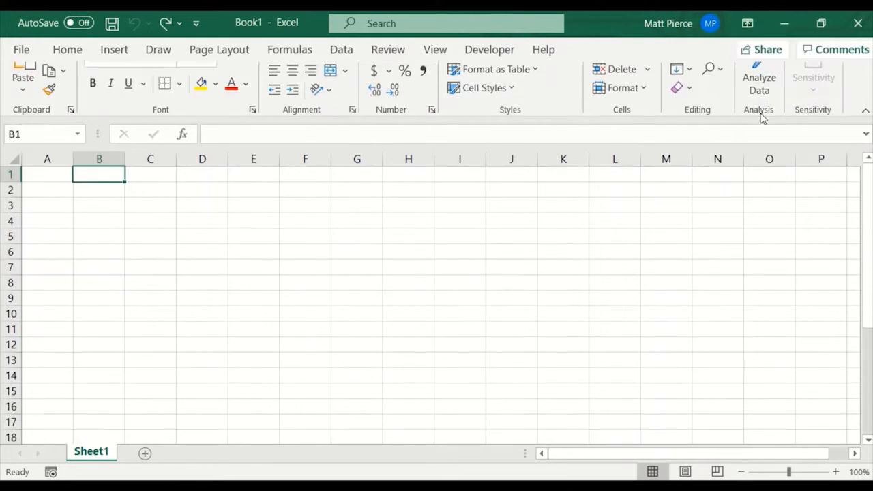
pyautogui.click(747, 23)
pyautogui.click(750, 164)
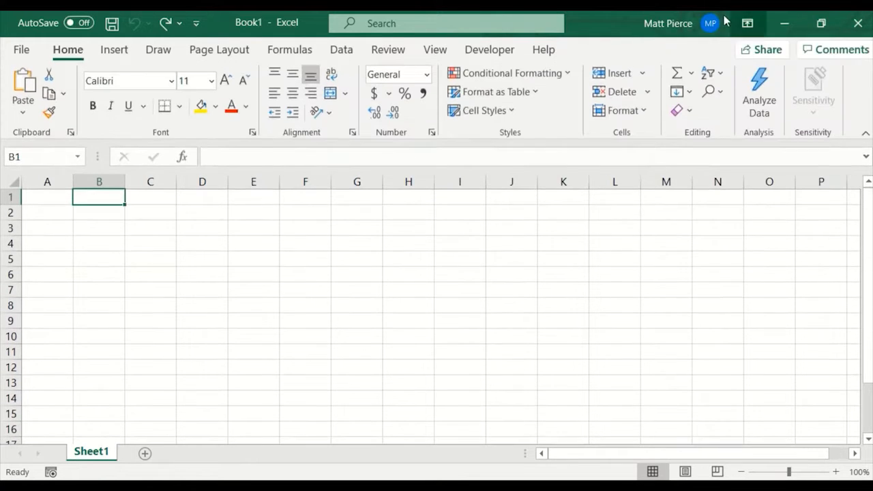
# Collapse the ribbon to tab names only, and restore it with Show Tabs and Commands.
pyautogui.click(865, 135)
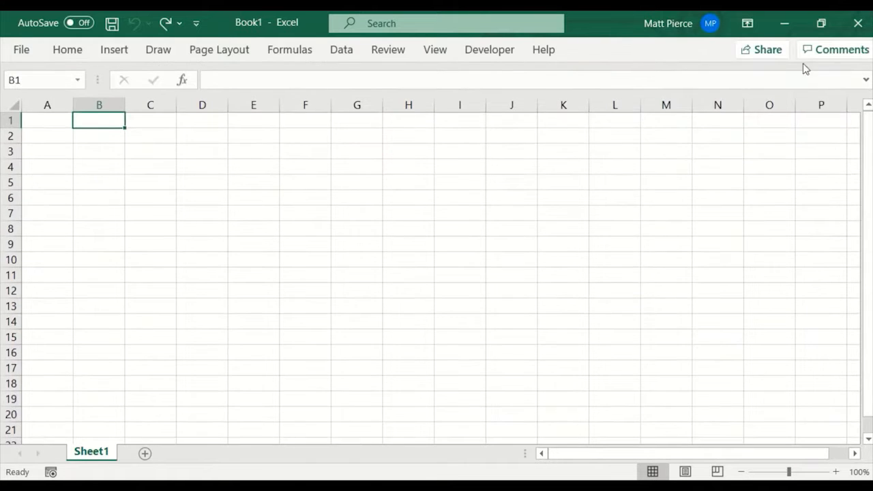
pyautogui.click(751, 23)
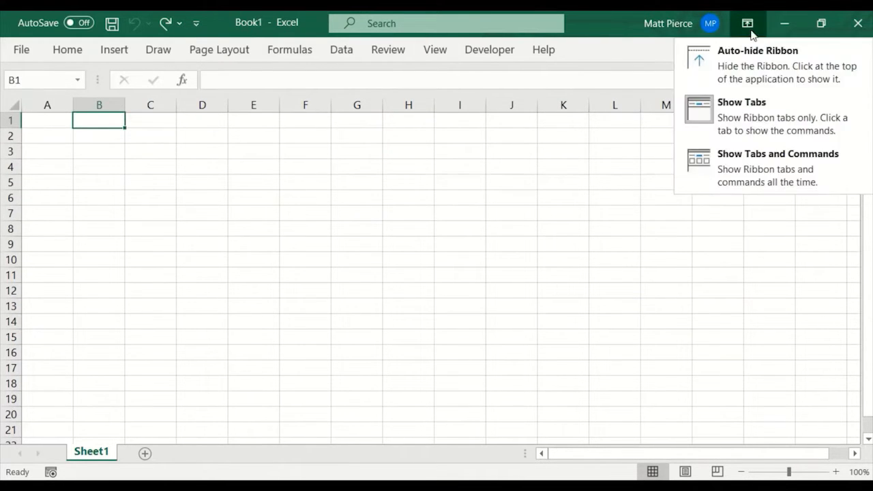
pyautogui.click(748, 156)
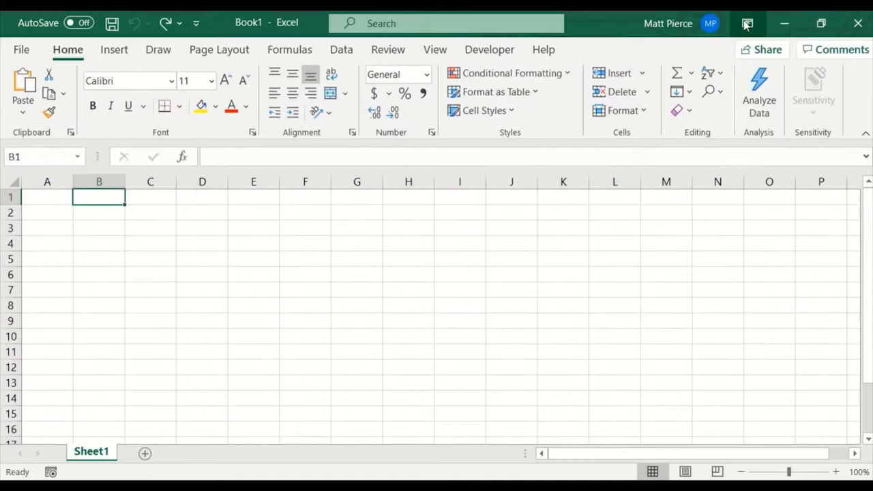
# Restore the workbook window down and maximize it again, and minimize it.
pyautogui.click(820, 23)
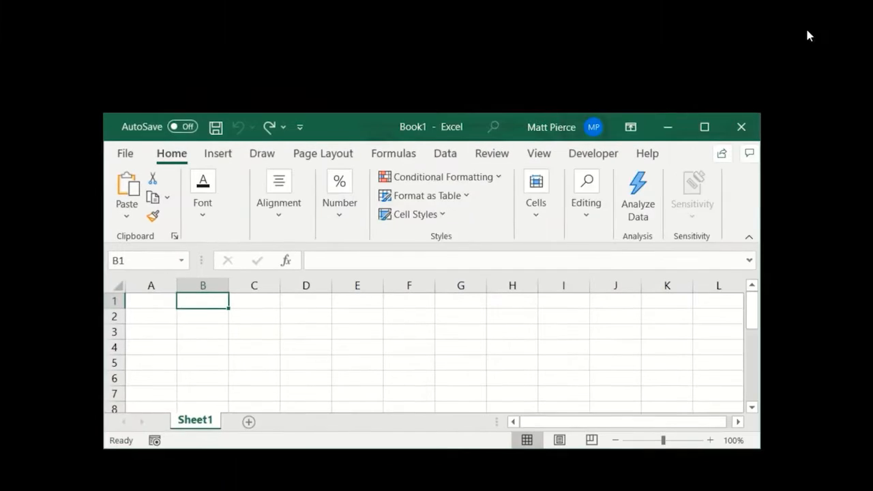
pyautogui.click(704, 130)
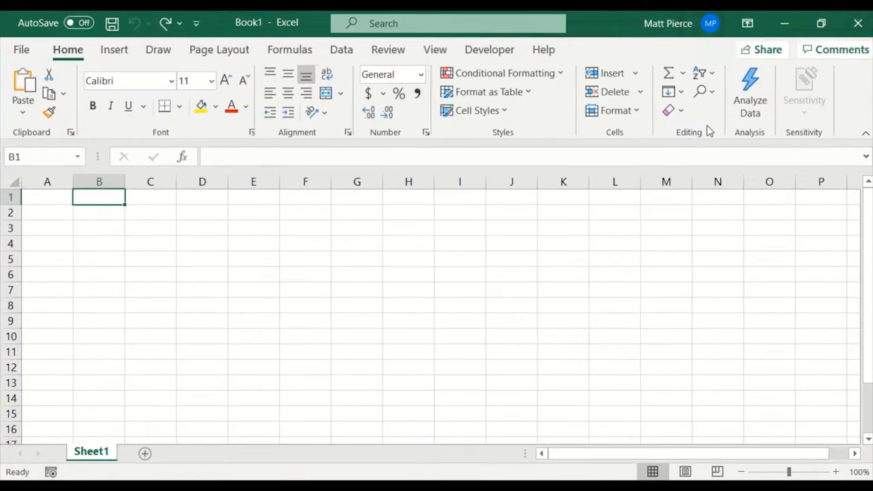
pyautogui.click(786, 24)
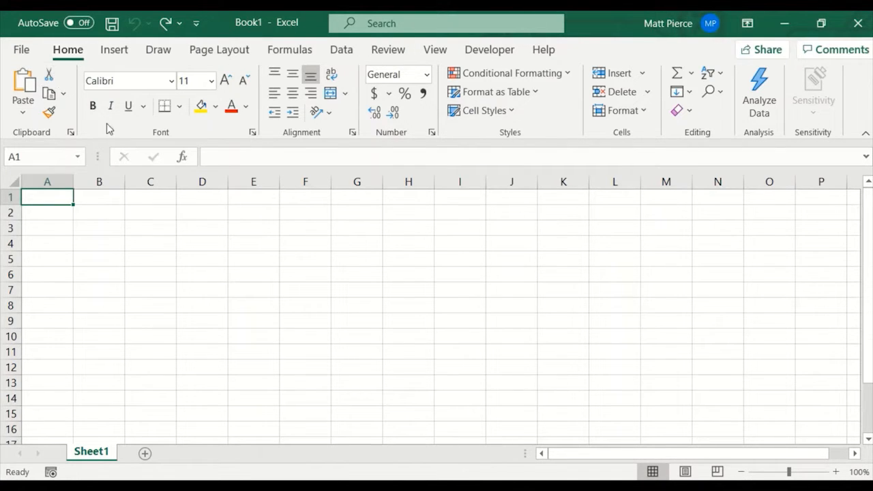
# Examine the Insert, Draw, Page Layout, Formulas and Data ribbon commands, and return to the Home commands.
pyautogui.click(115, 52)
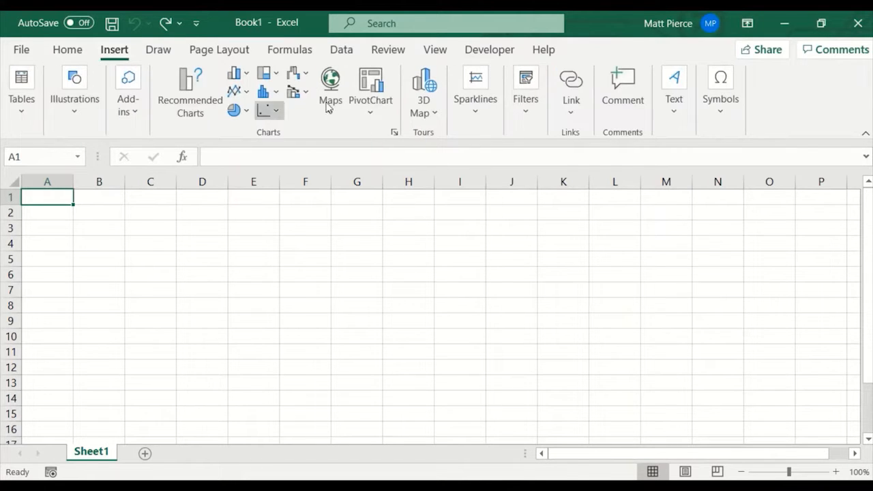
pyautogui.click(154, 53)
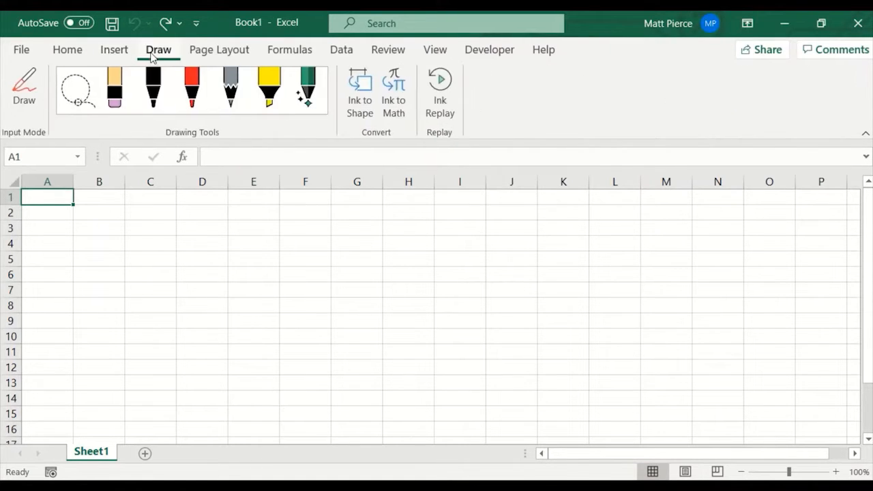
pyautogui.click(240, 53)
pyautogui.click(289, 52)
pyautogui.click(342, 54)
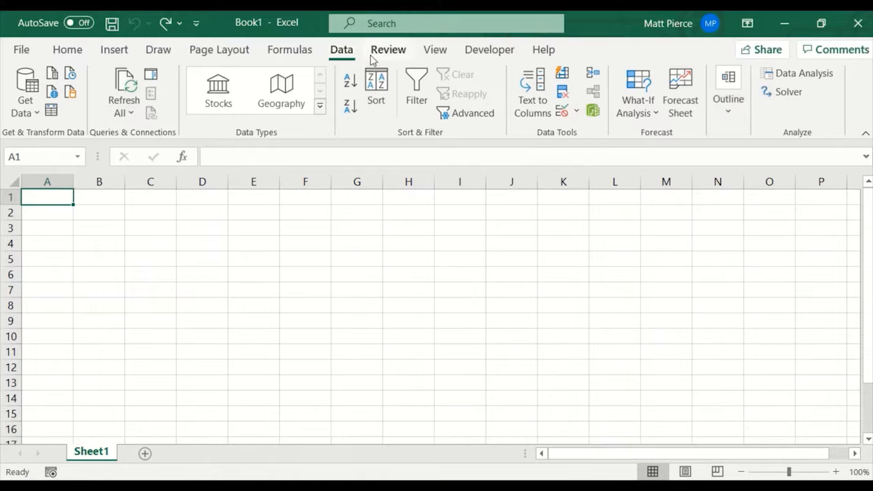
pyautogui.click(67, 51)
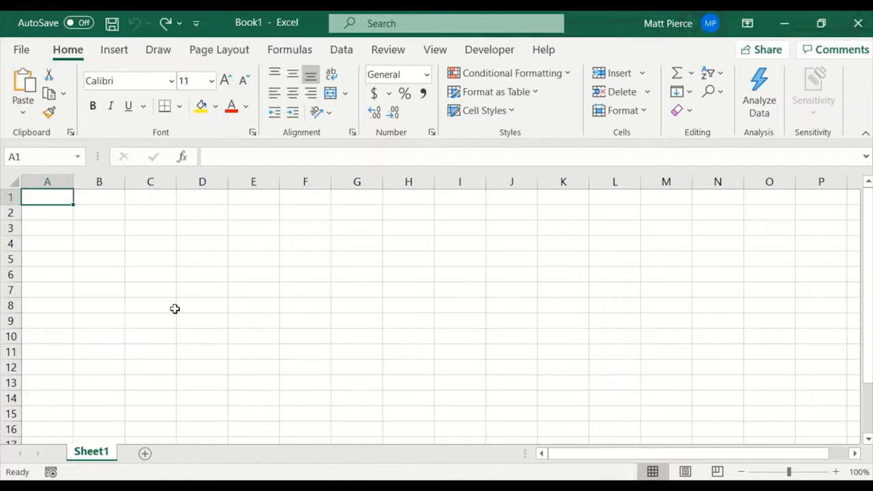
# Examine the File commands and open the program Options, returning to the worksheet with the settings left as they are.
pyautogui.click(23, 50)
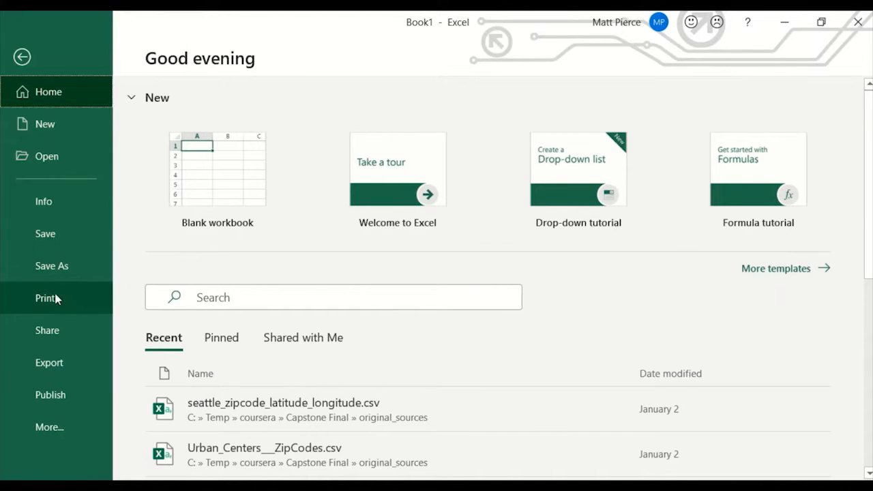
pyautogui.click(54, 436)
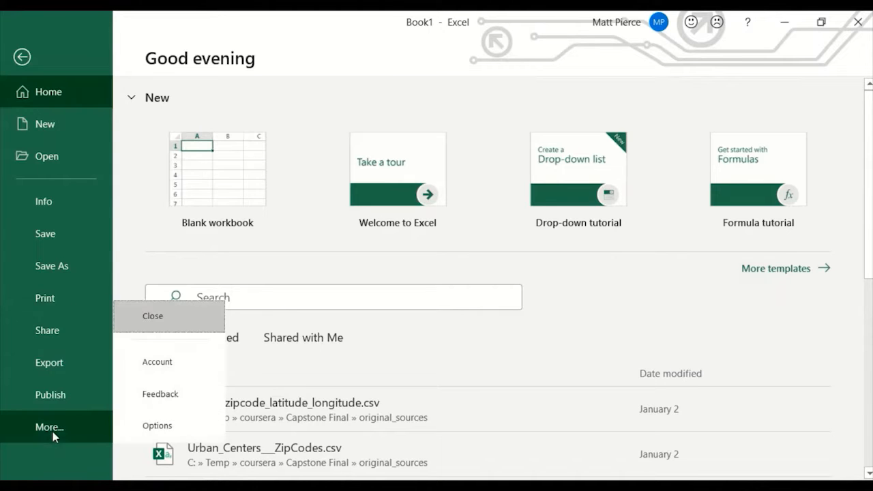
pyautogui.click(162, 430)
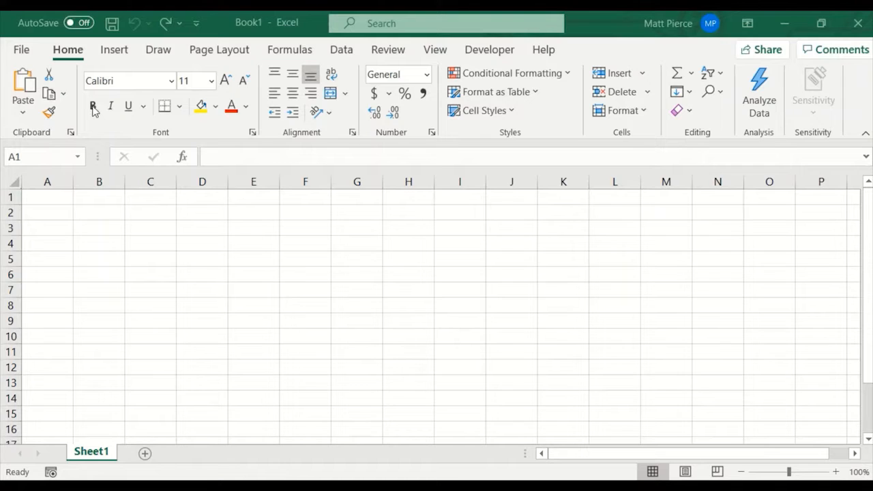
pyautogui.click(98, 130)
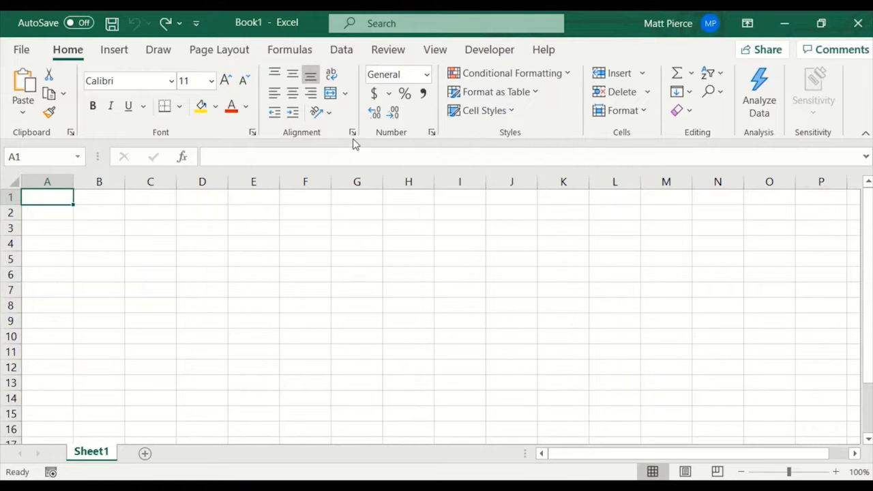
# Examine the Font and Alignment settings in Format Cells, and close the dialog without changing anything.
pyautogui.click(251, 133)
pyautogui.moveTo(662, 82); pyautogui.dragTo(491, 69)
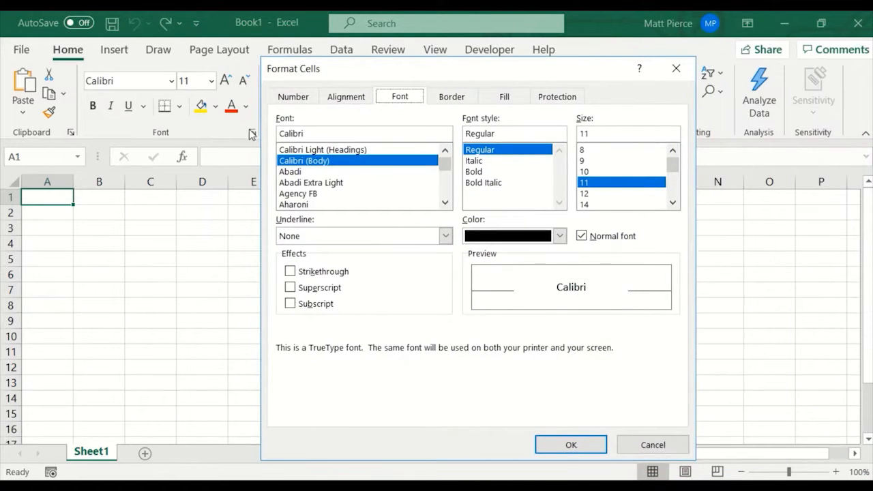
pyautogui.click(675, 68)
pyautogui.click(353, 134)
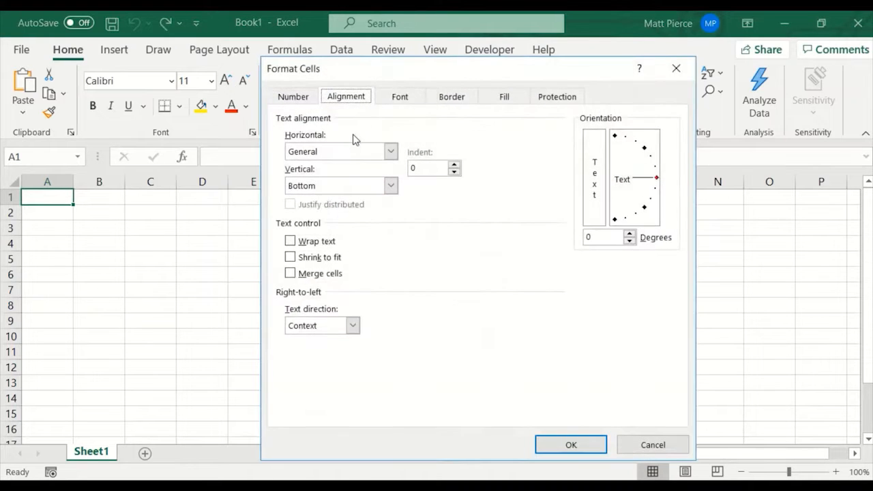
pyautogui.click(402, 101)
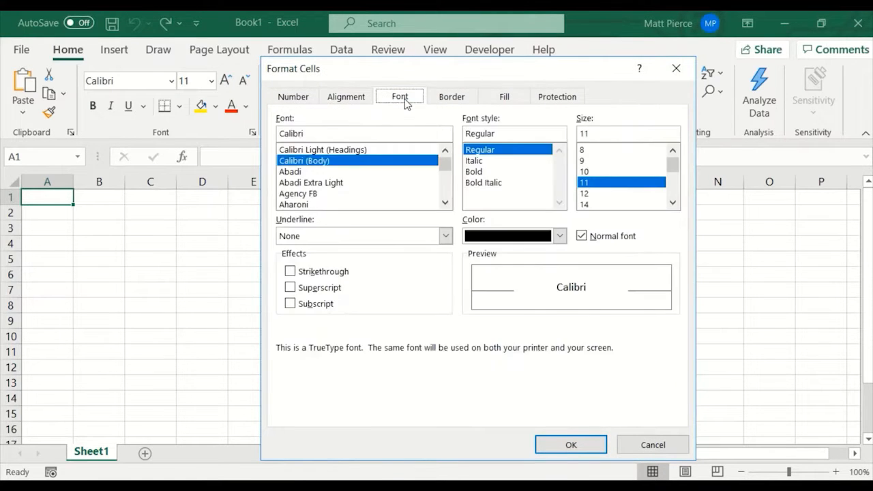
pyautogui.click(349, 101)
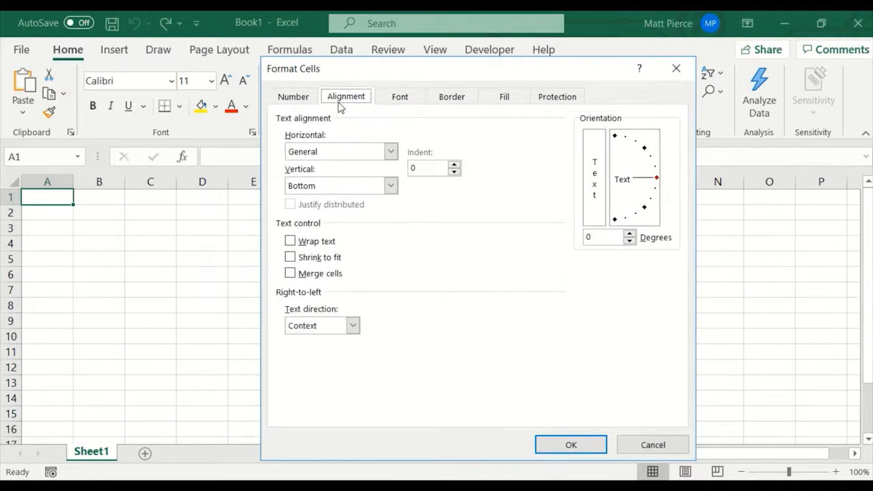
pyautogui.click(667, 77)
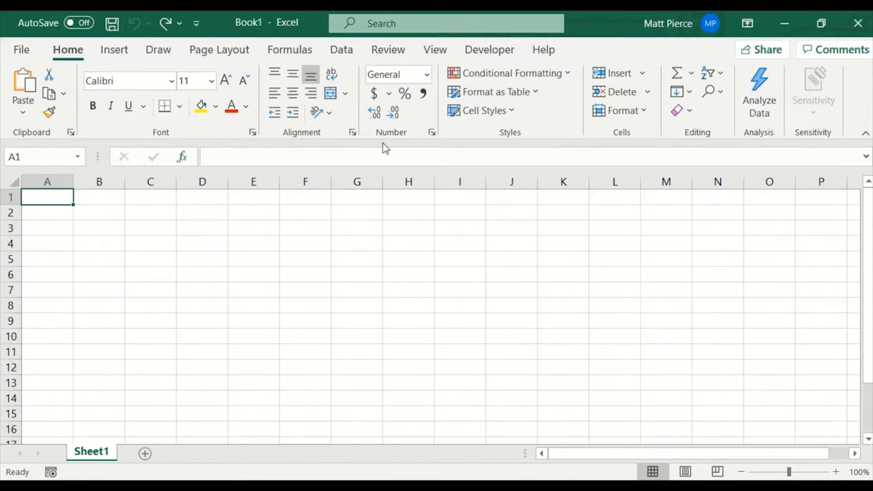
# Collapse the ribbon, show the Home commands temporarily, and pin the ribbon open.
pyautogui.click(866, 136)
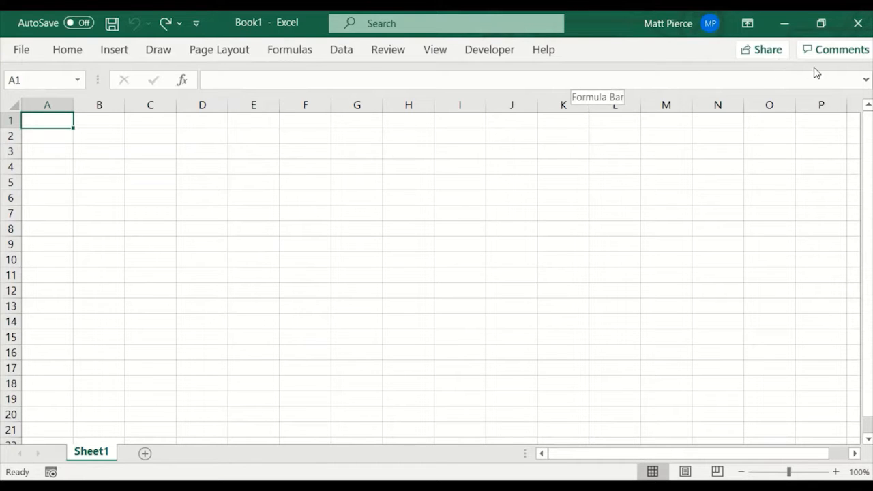
pyautogui.click(68, 51)
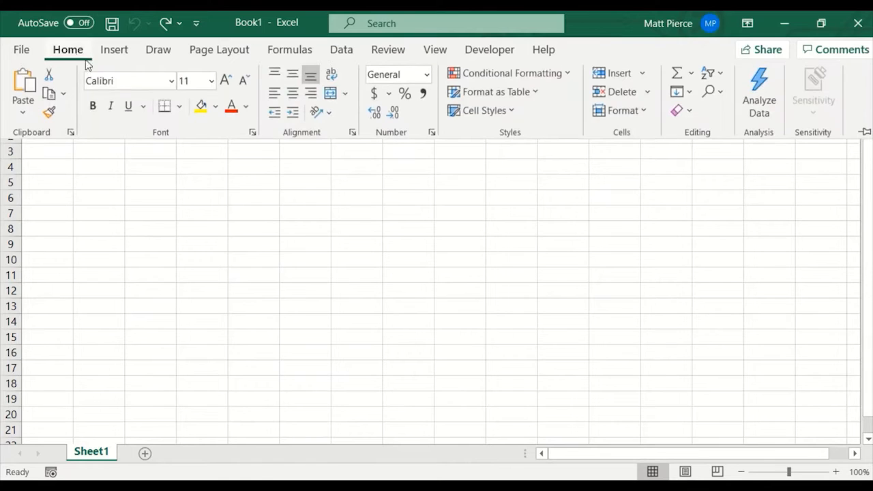
pyautogui.click(864, 133)
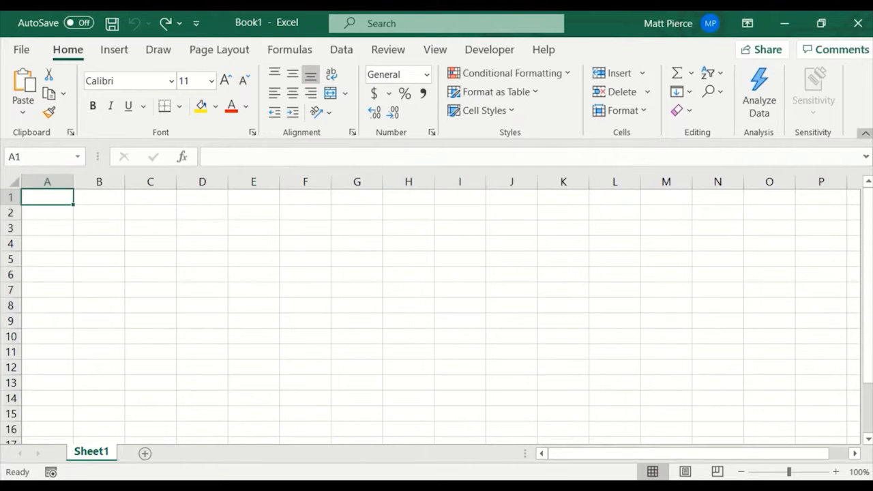
# Collapse the ribbon again and set its display option back to Show Tabs and Commands.
pyautogui.click(864, 134)
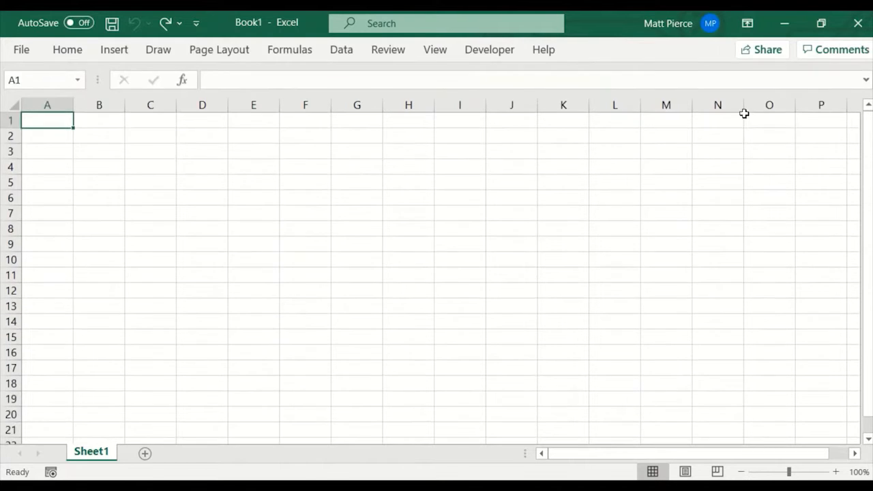
pyautogui.click(747, 26)
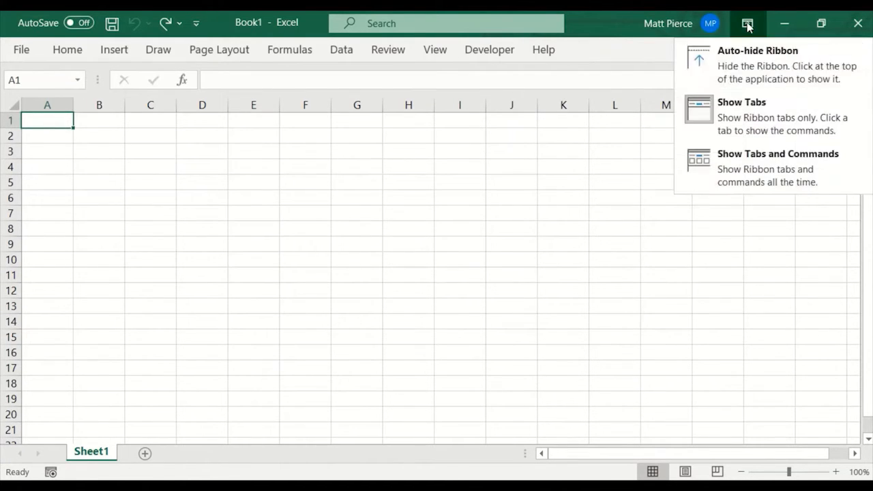
pyautogui.click(755, 163)
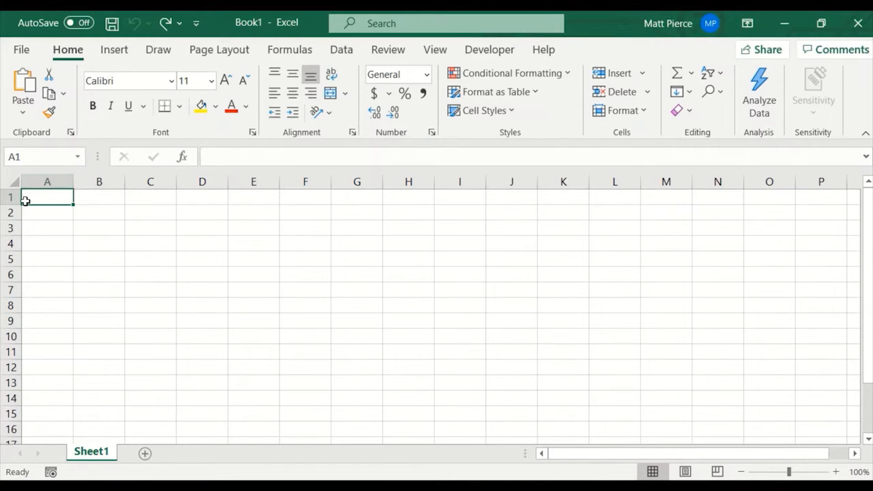
# With cell D1 selected, widen the Name Box slightly and shorten the horizontal scroll bar.
pyautogui.click(201, 198)
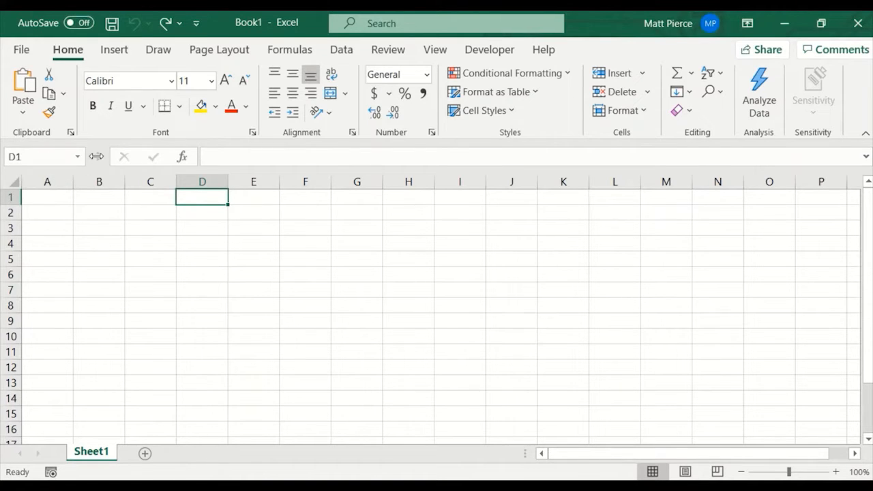
pyautogui.moveTo(97, 157)
pyautogui.mouseDown()
pyautogui.moveTo(340, 164)
pyautogui.moveTo(105, 161)
pyautogui.mouseUp()
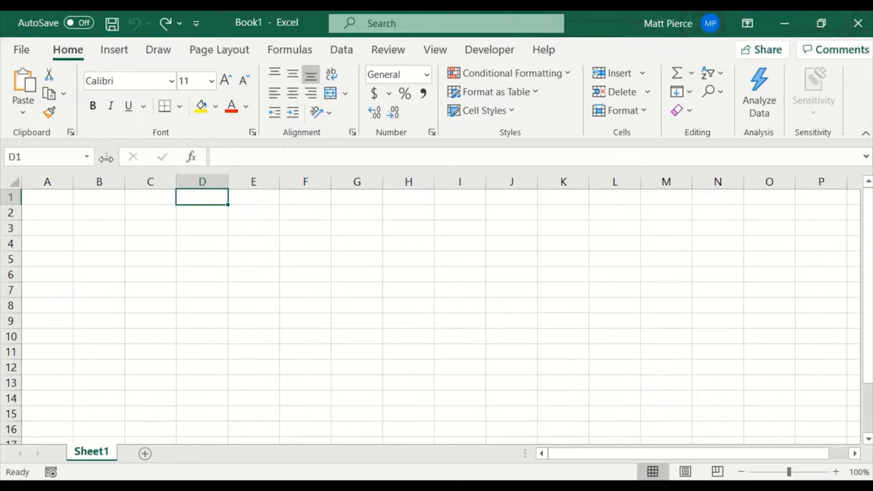
pyautogui.moveTo(523, 453)
pyautogui.mouseDown()
pyautogui.moveTo(405, 449)
pyautogui.moveTo(540, 453)
pyautogui.mouseUp()
# Make row 1 slightly shorter and column B wider, and try to resize the formula bar.
pyautogui.moveTo(17, 204)
pyautogui.mouseDown()
pyautogui.moveTo(24, 272)
pyautogui.moveTo(15, 270)
pyautogui.moveTo(14, 200)
pyautogui.mouseUp()
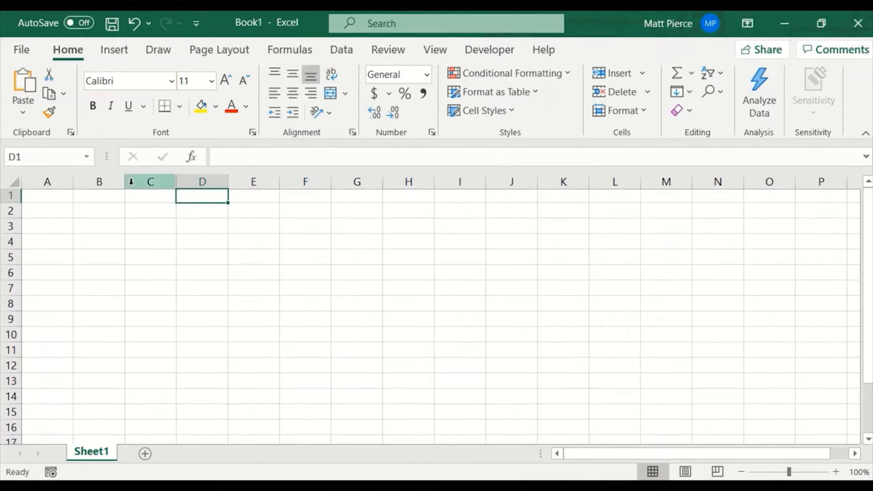
pyautogui.moveTo(125, 182)
pyautogui.mouseDown()
pyautogui.moveTo(235, 191)
pyautogui.moveTo(125, 186)
pyautogui.moveTo(139, 187)
pyautogui.mouseUp()
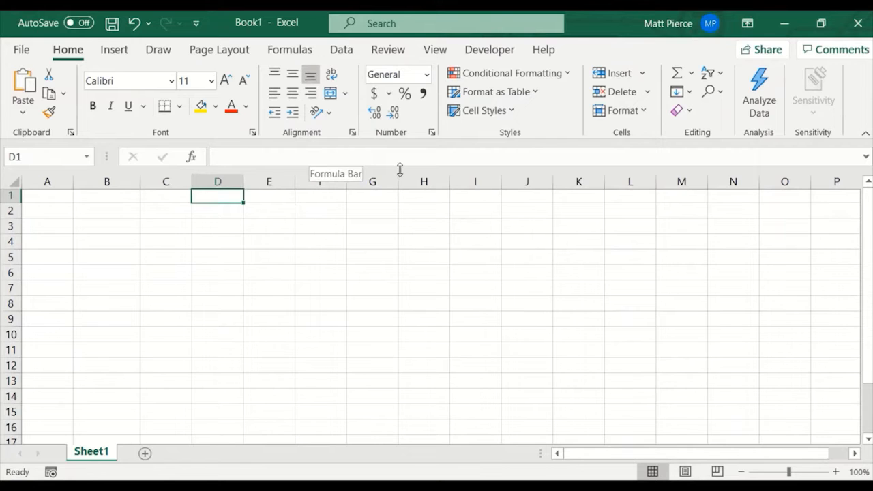
pyautogui.moveTo(400, 169)
pyautogui.mouseDown()
pyautogui.moveTo(397, 231)
pyautogui.moveTo(396, 180)
pyautogui.mouseUp()
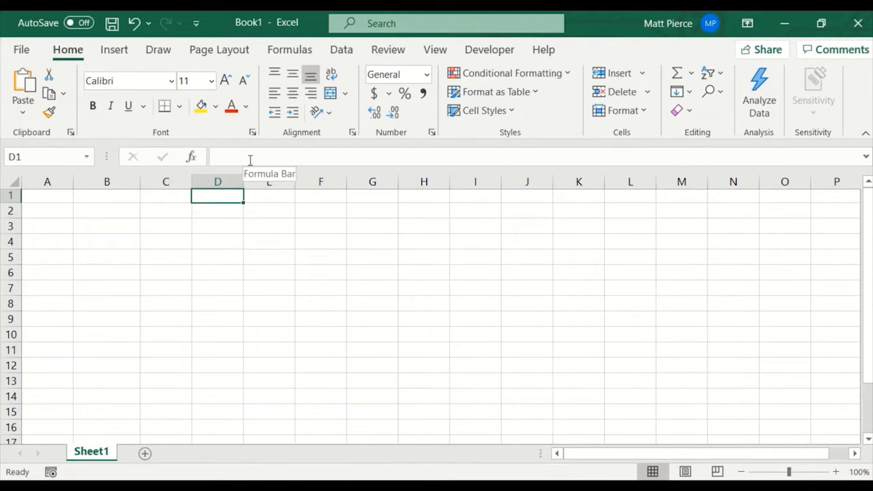
# Enter 2 in cell A1 and 2 in cell B1.
pyautogui.click(53, 199)
pyautogui.write('2')
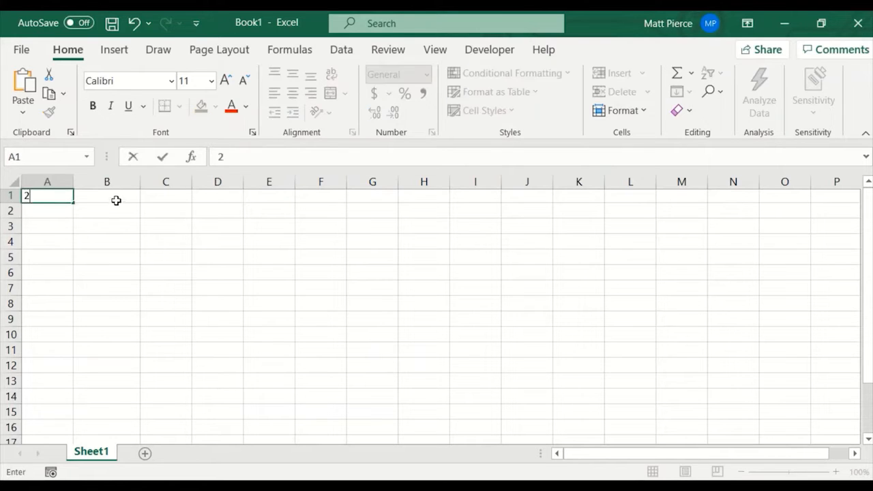
pyautogui.press('Tab')
pyautogui.write('2')
pyautogui.press('Tab')
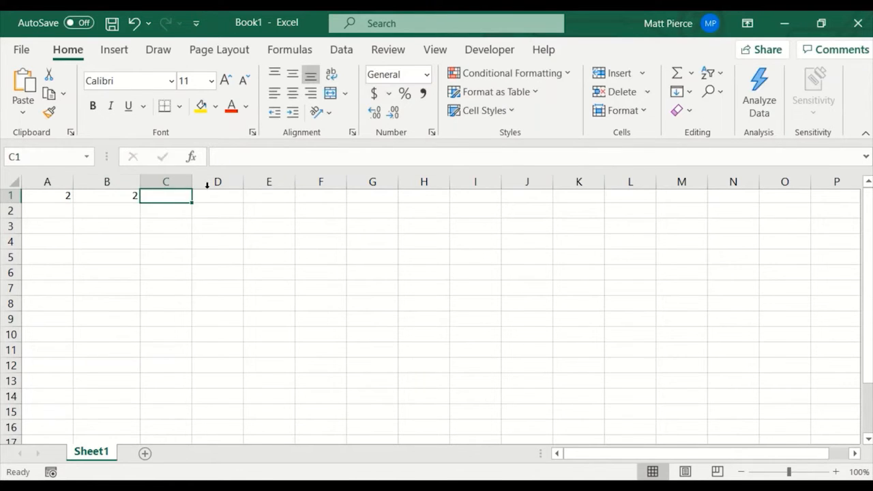
# Enter the formula =A1+B1 in cell C1.
pyautogui.click(236, 156)
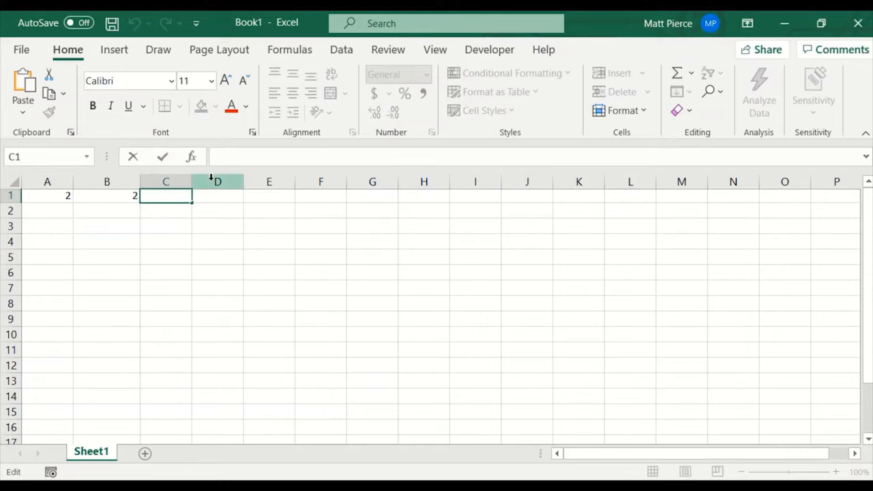
pyautogui.write('=')
pyautogui.click(65, 197)
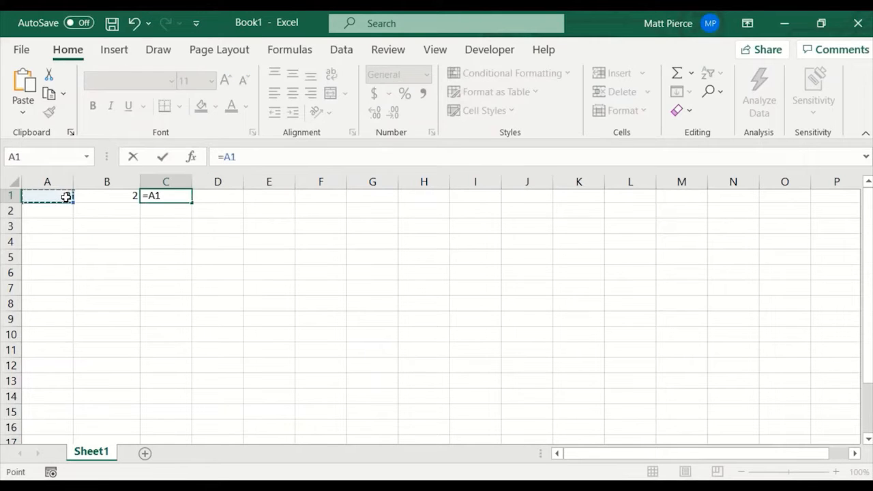
pyautogui.write('+')
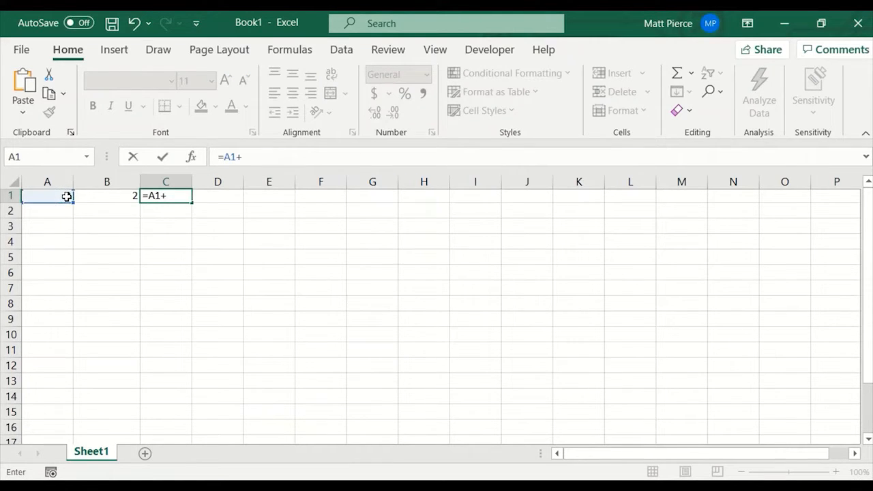
pyautogui.click(122, 197)
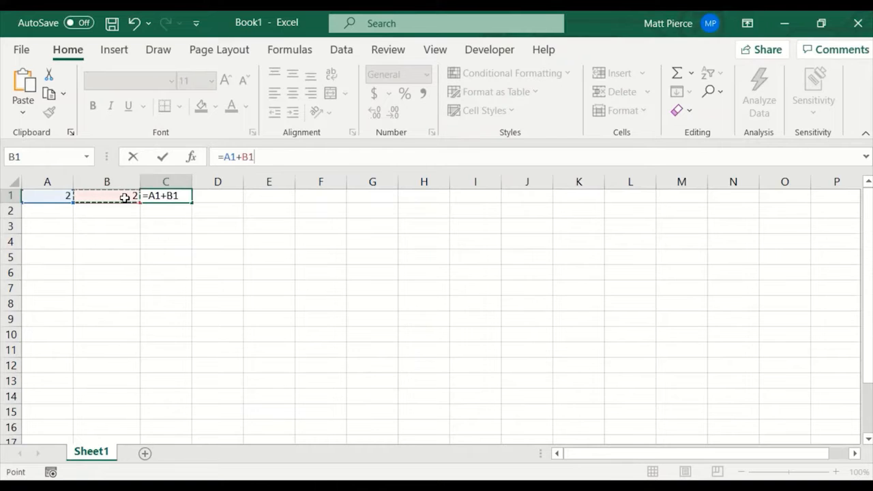
pyautogui.press('Return')
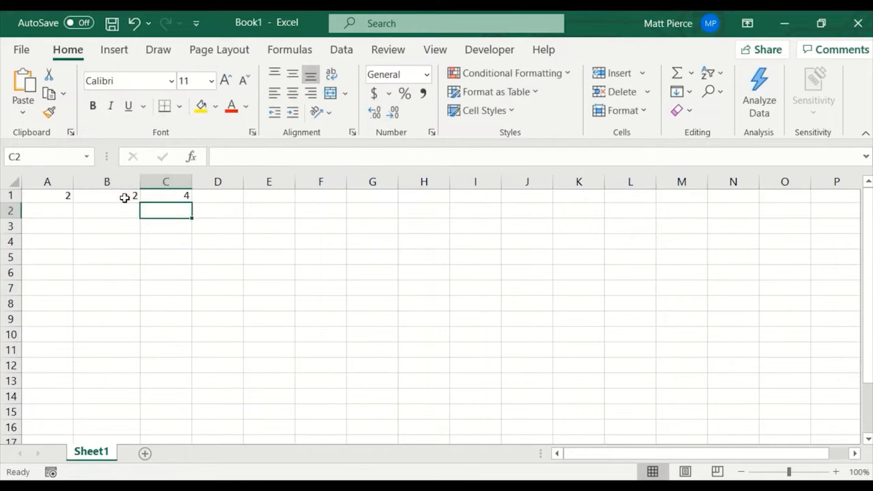
pyautogui.click(273, 159)
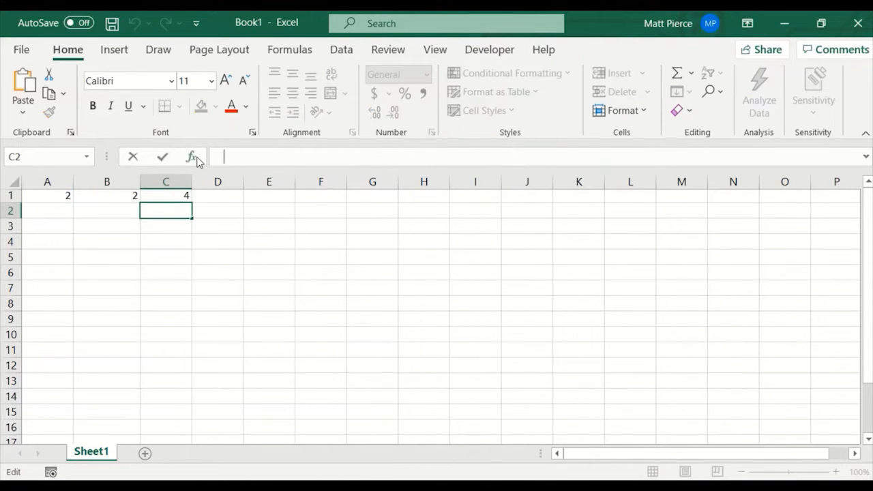
pyautogui.click(195, 157)
pyautogui.press('Escape')
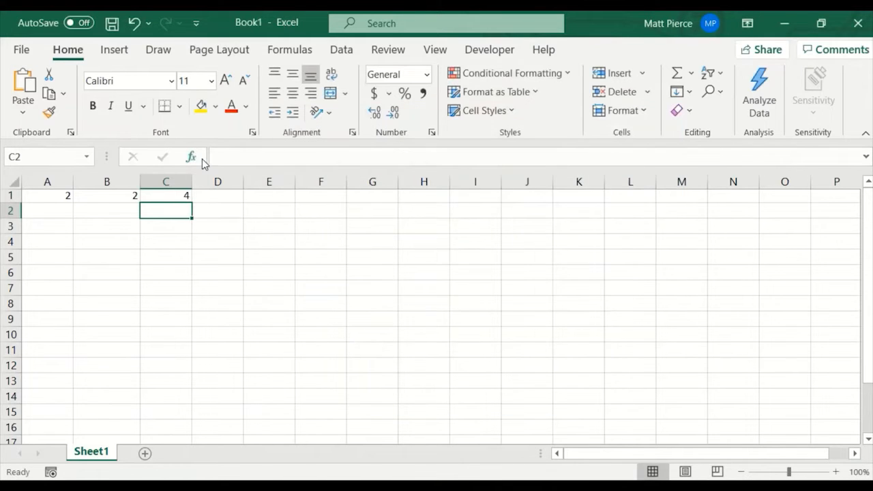
# Append the text asfsdfdasf to the formula in cell C1, and cancel the edit.
pyautogui.click(167, 196)
pyautogui.click(278, 158)
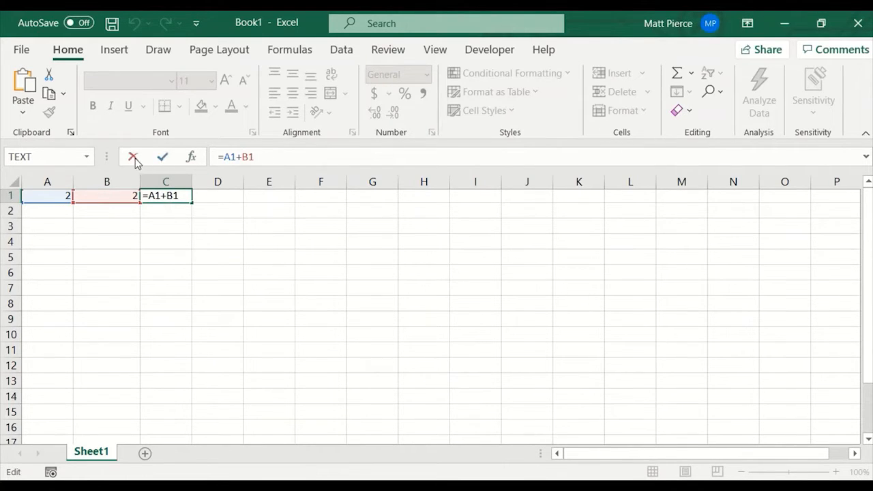
pyautogui.write('asfsdfdasf')
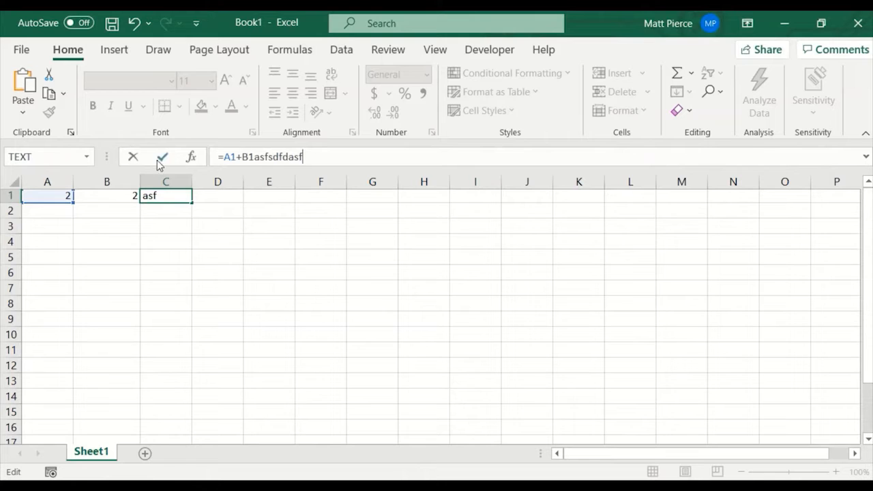
pyautogui.click(133, 158)
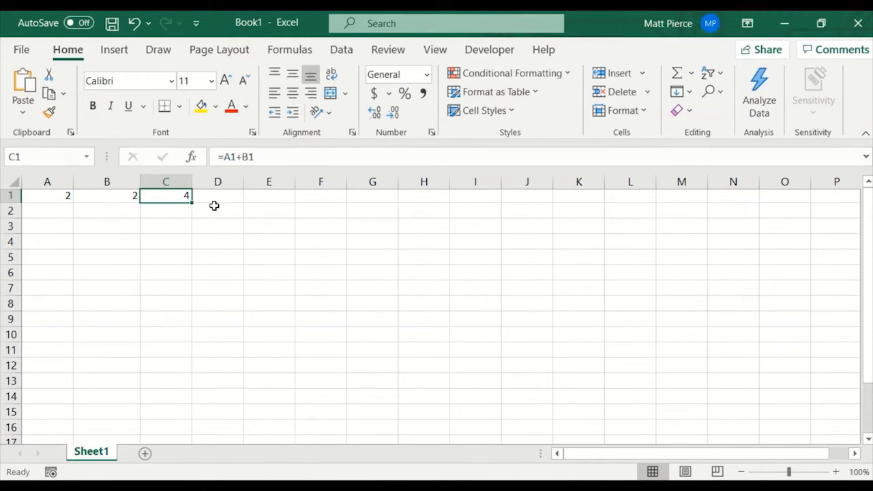
# Extend the formula in cell C1 to =A1+B1+32 and accept it.
pyautogui.click(274, 160)
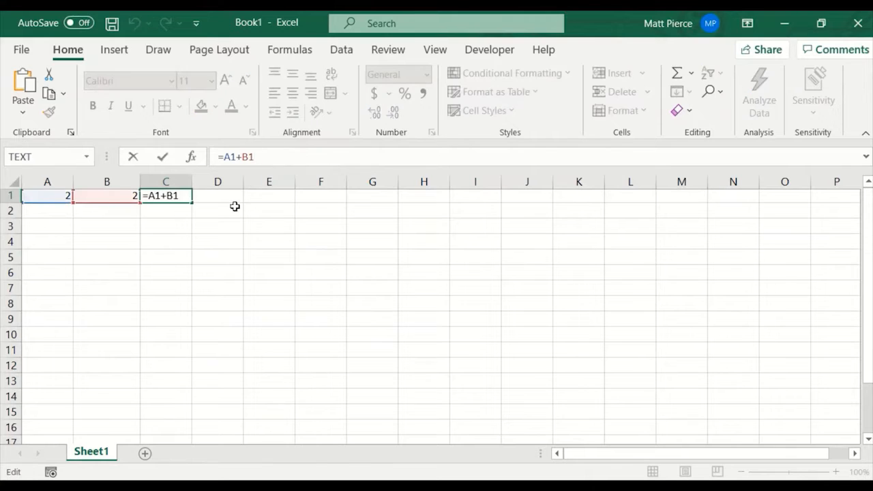
pyautogui.write('+32')
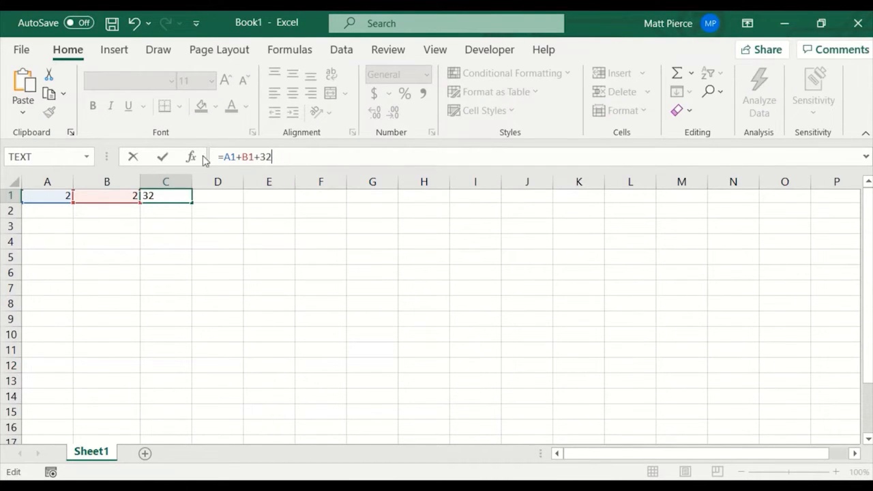
pyautogui.click(163, 159)
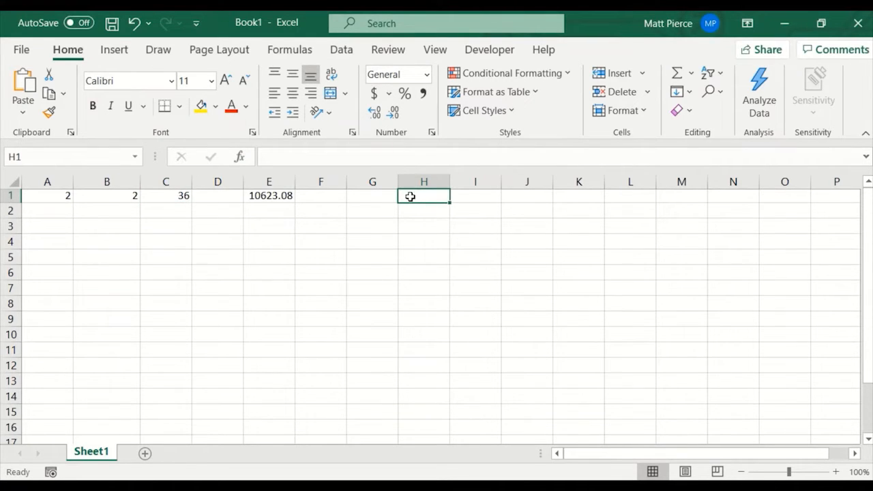
# View the Insert Function dialog for cell H1 and dismiss it without inserting anything.
pyautogui.click(240, 157)
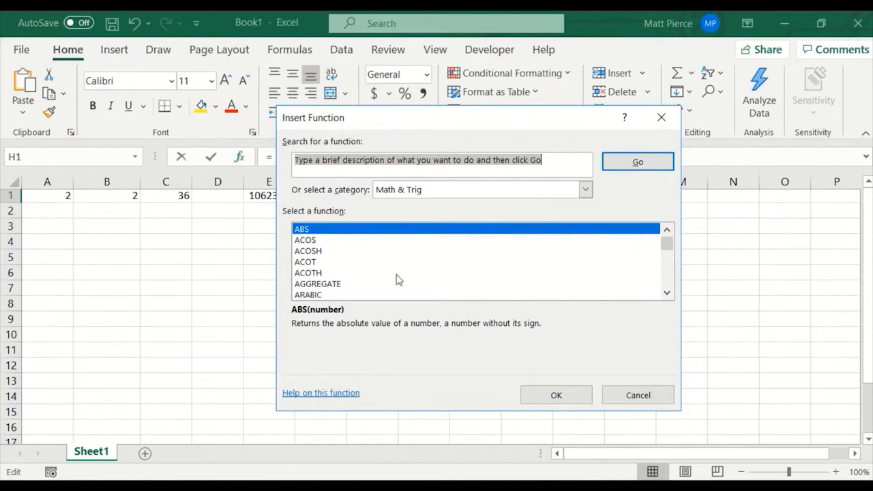
pyautogui.press('Escape')
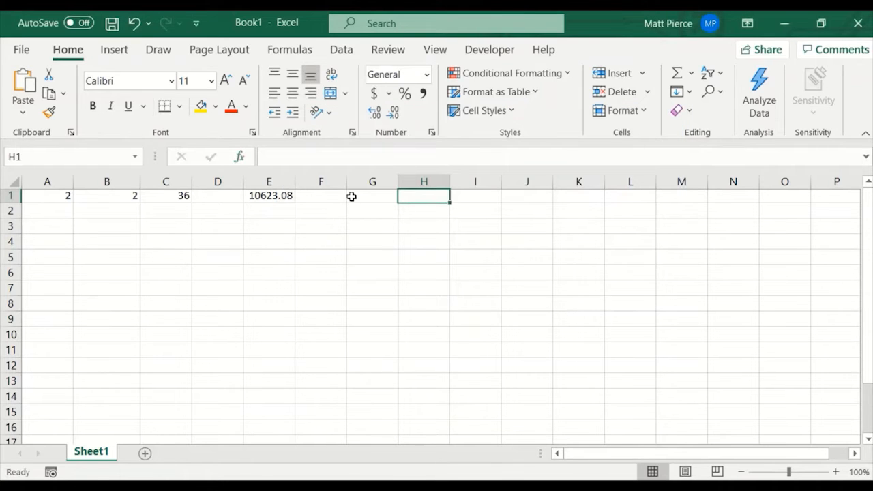
# With cell E1 selected, widen the Name Box and enlarge the formula bar to about four lines high.
pyautogui.click(266, 195)
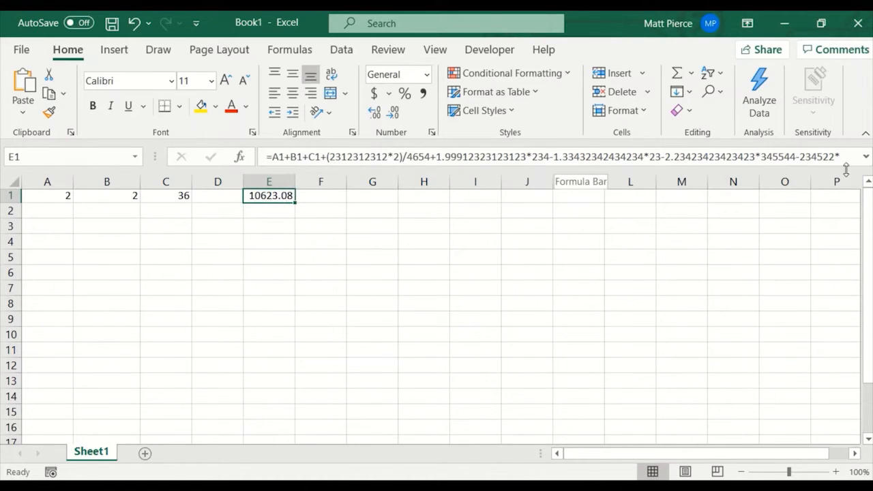
pyautogui.moveTo(156, 158); pyautogui.dragTo(271, 160)
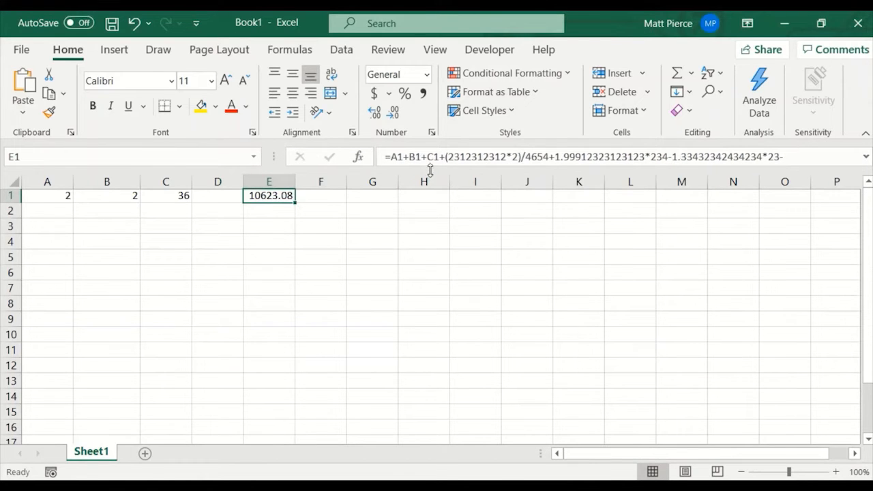
pyautogui.moveTo(430, 168); pyautogui.dragTo(421, 221)
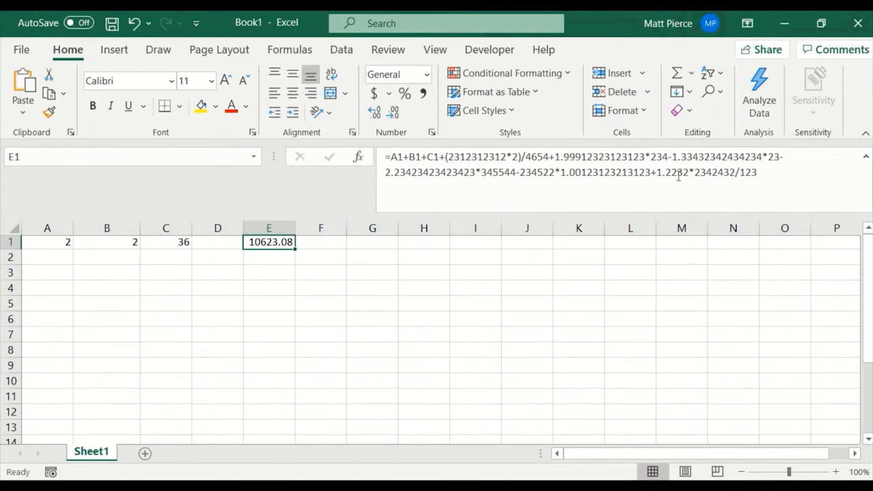
# Collapse and expand the formula bar several times, leaving it expanded with the whole formula of E1 showing.
pyautogui.click(866, 158)
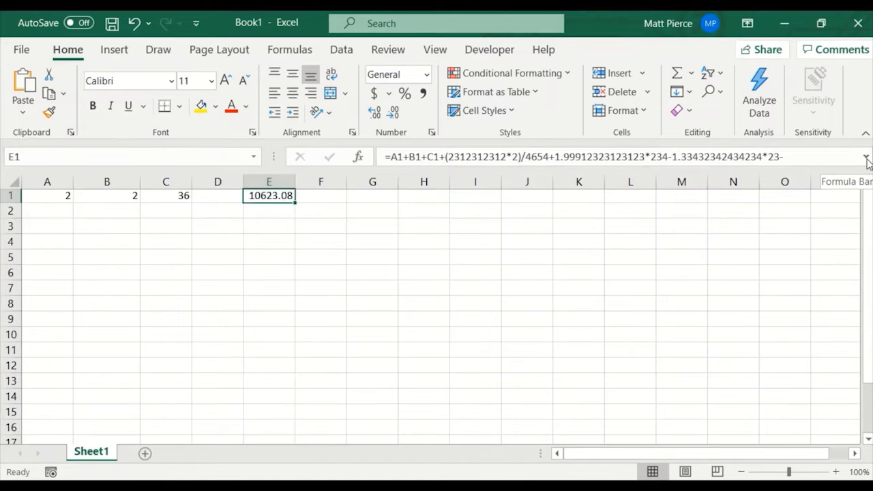
pyautogui.click(866, 159)
pyautogui.click(866, 158)
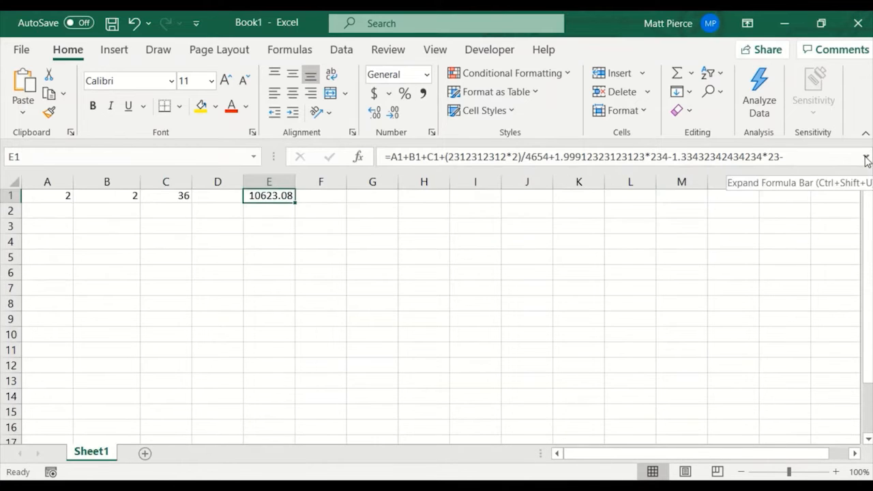
pyautogui.click(865, 159)
pyautogui.click(866, 158)
pyautogui.click(866, 158)
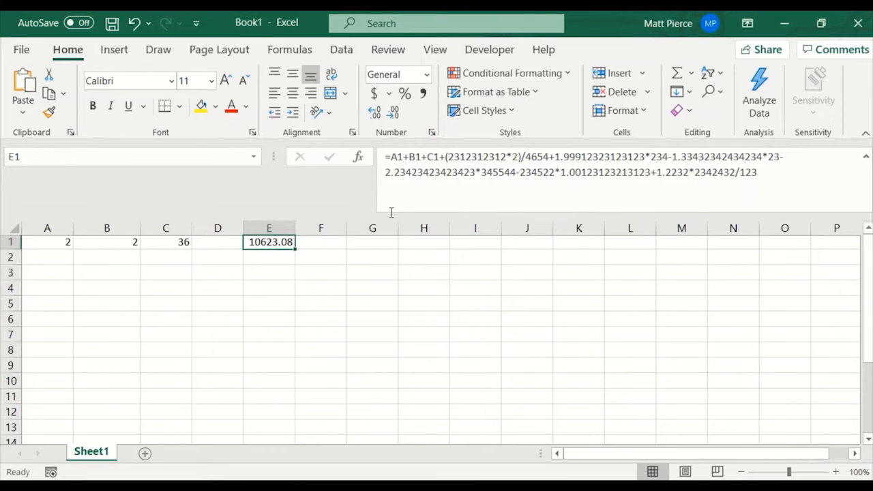
# Shrink the expanded formula bar to two lines, and toggle it between collapsed and expanded.
pyautogui.click(390, 212)
pyautogui.moveTo(390, 215); pyautogui.dragTo(391, 185)
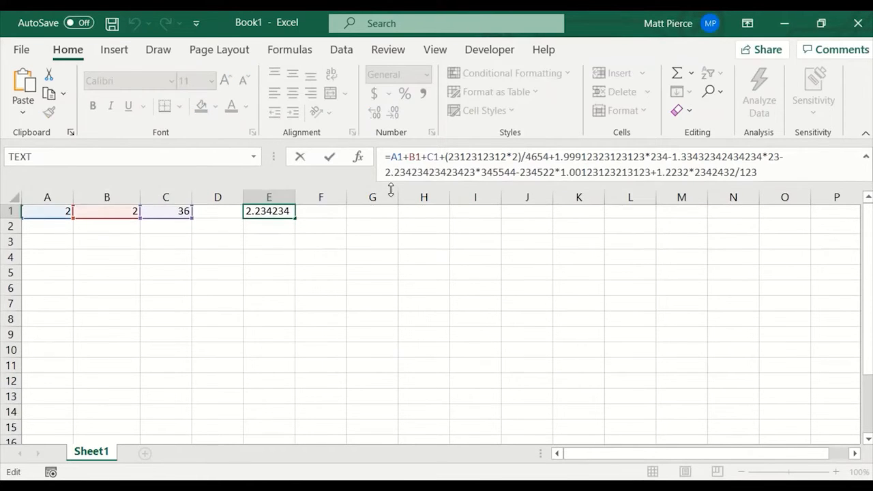
pyautogui.click(866, 158)
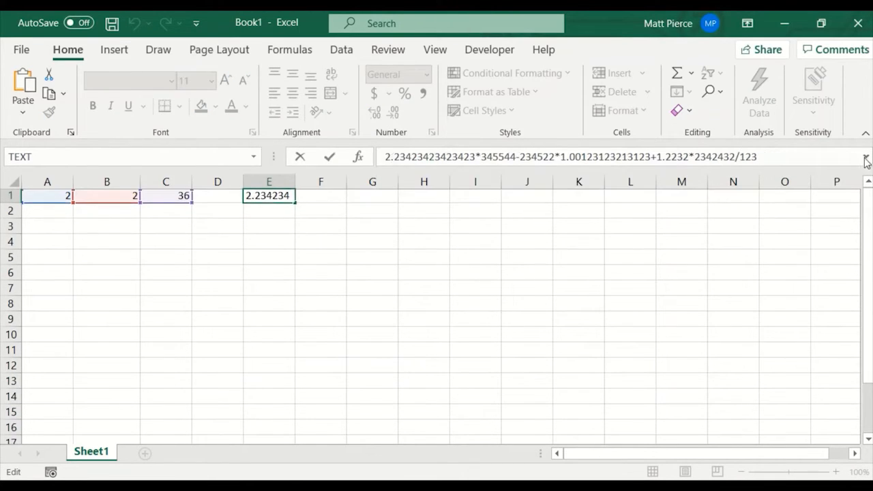
pyautogui.click(866, 158)
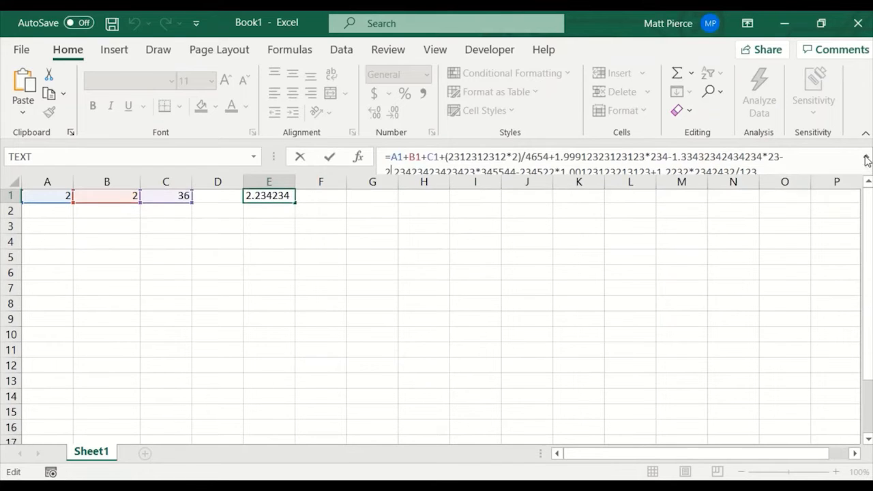
pyautogui.click(866, 158)
pyautogui.click(866, 159)
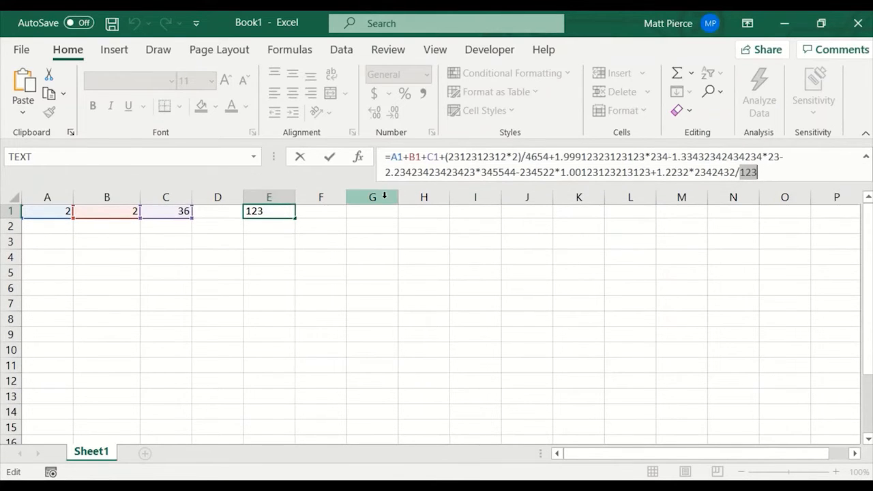
# Enlarge the formula bar to about eight lines high, and collapse and re-expand it.
pyautogui.moveTo(397, 193); pyautogui.dragTo(402, 280)
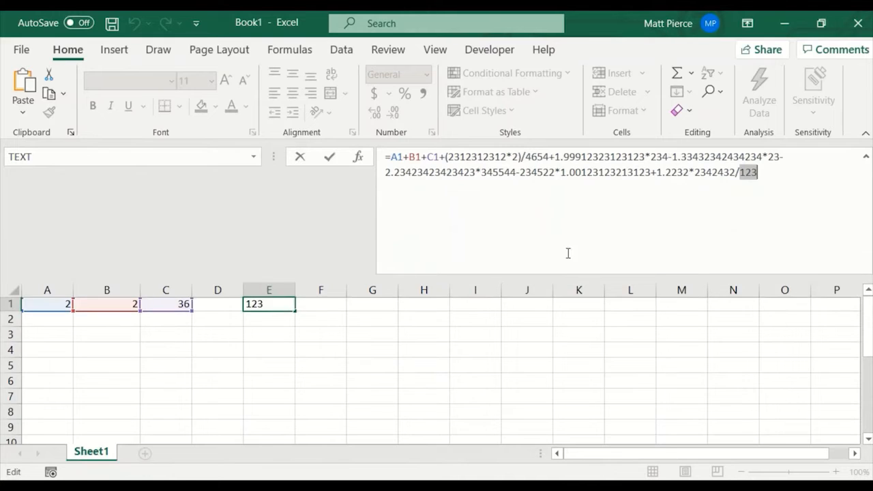
pyautogui.click(866, 159)
pyautogui.click(866, 158)
# Reduce the formula bar to a single line and narrow the Name Box.
pyautogui.moveTo(415, 270); pyautogui.dragTo(414, 176)
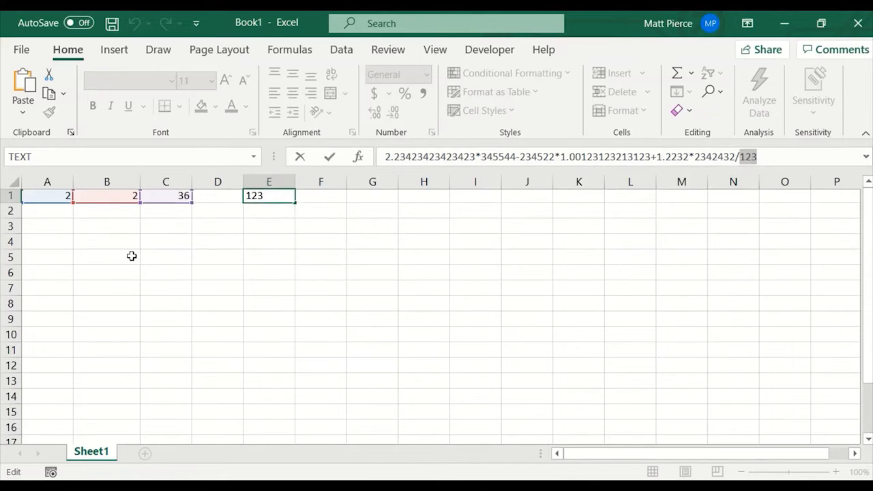
pyautogui.moveTo(272, 156); pyautogui.dragTo(112, 156)
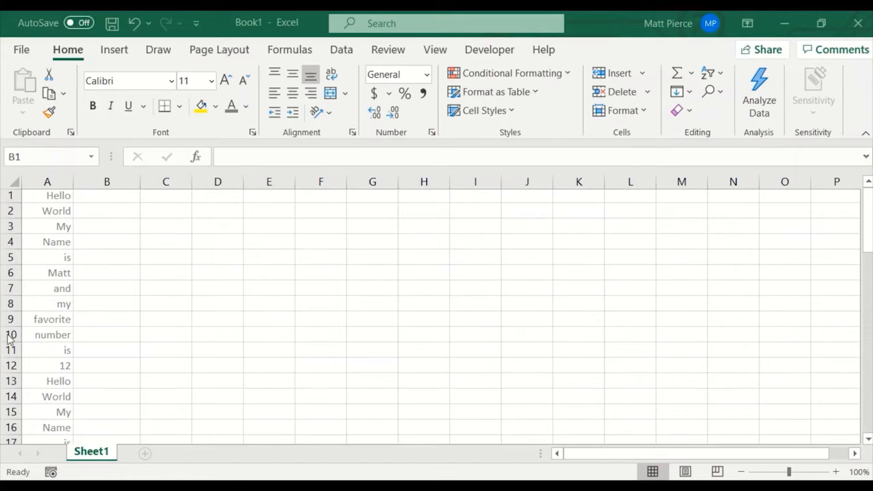
# From cell D2, jump to the last column of the sheet, return to column A, and move to cell E2.
pyautogui.click(206, 208)
pyautogui.hotkey('ctrl', 'Right')
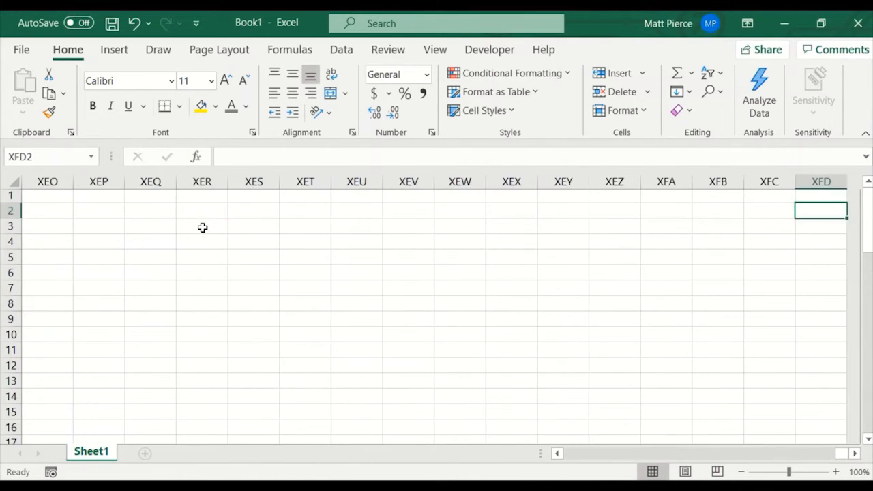
pyautogui.hotkey('ctrl', 'Left')
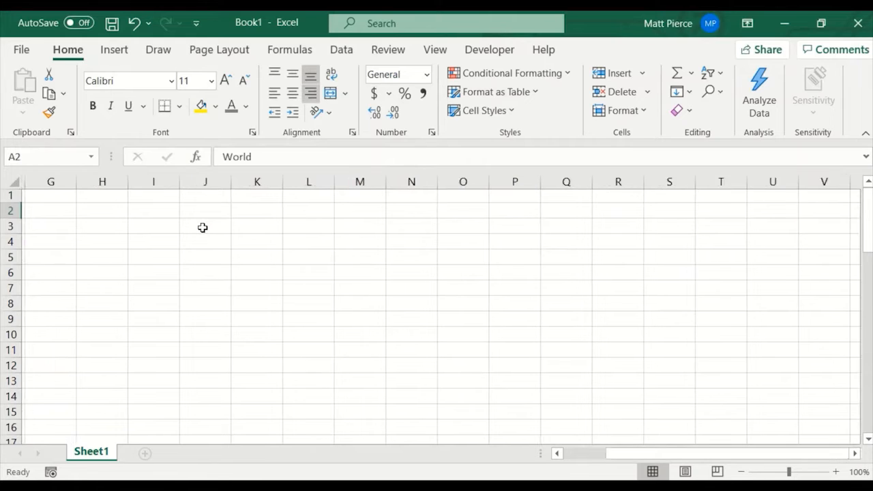
pyautogui.press('Right')
pyautogui.press('Right')
pyautogui.press('Right')
pyautogui.press('Right')
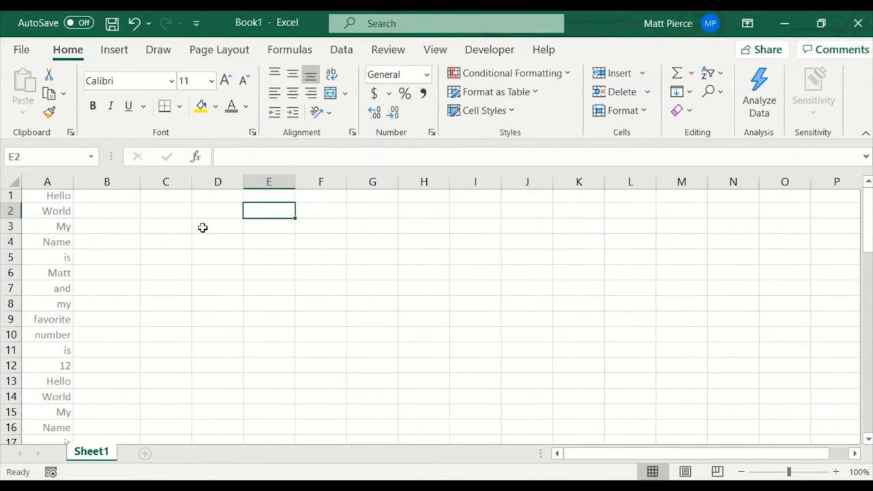
# Jump to the sheet's very last cell, XFD1048576, and return to cell A1.
pyautogui.press('Left')
pyautogui.hotkey('ctrl', 'Right')
pyautogui.hotkey('ctrl', 'Down')
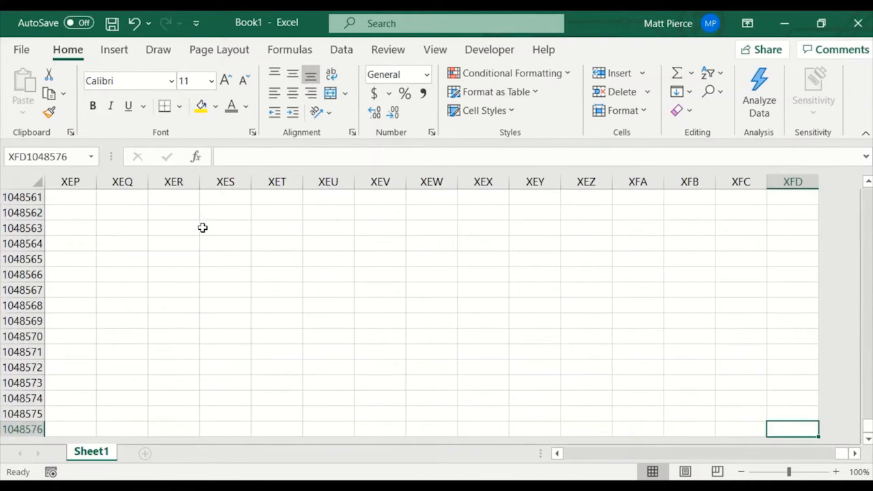
pyautogui.hotkey('ctrl', 'Home')
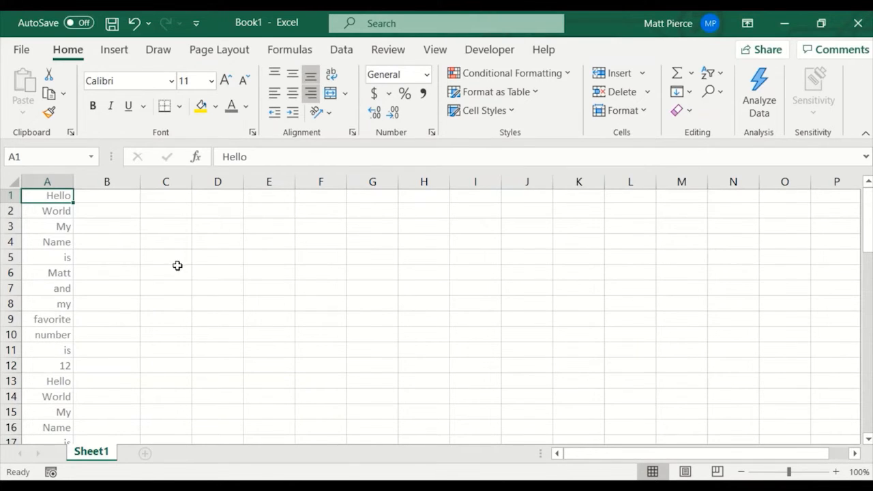
# Select cells B5, D3 and C6 one after another.
pyautogui.click(108, 259)
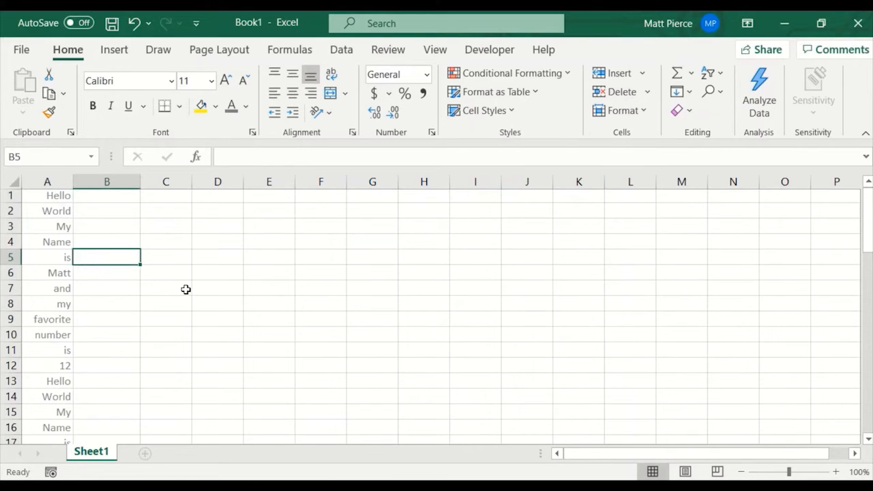
pyautogui.click(221, 227)
pyautogui.click(169, 268)
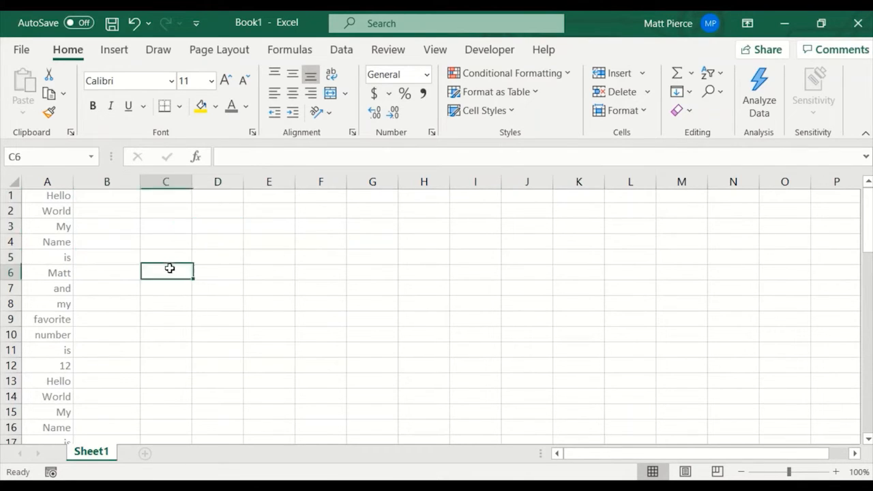
# Select cell F6, move the selection up to F3, and move it on to D5.
pyautogui.click(335, 278)
pyautogui.press('Up')
pyautogui.press('Up')
pyautogui.press('Up')
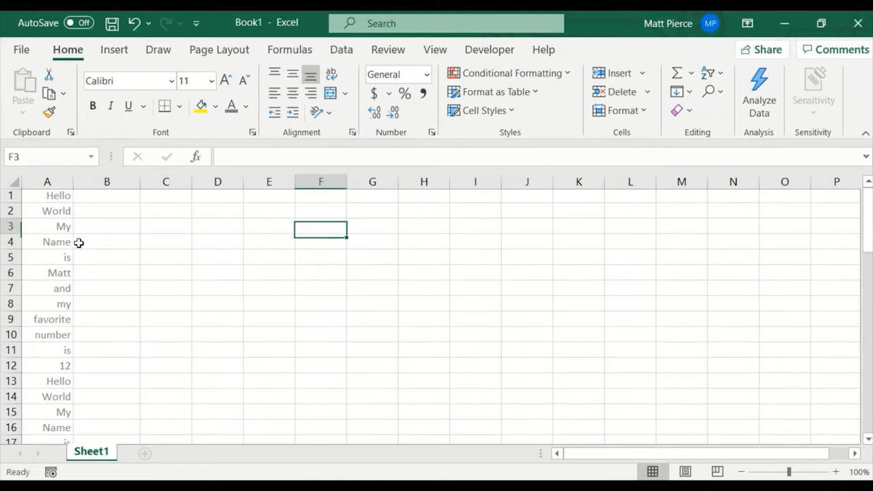
pyautogui.press('Left')
pyautogui.press('Left')
pyautogui.press('Down')
pyautogui.press('Down')
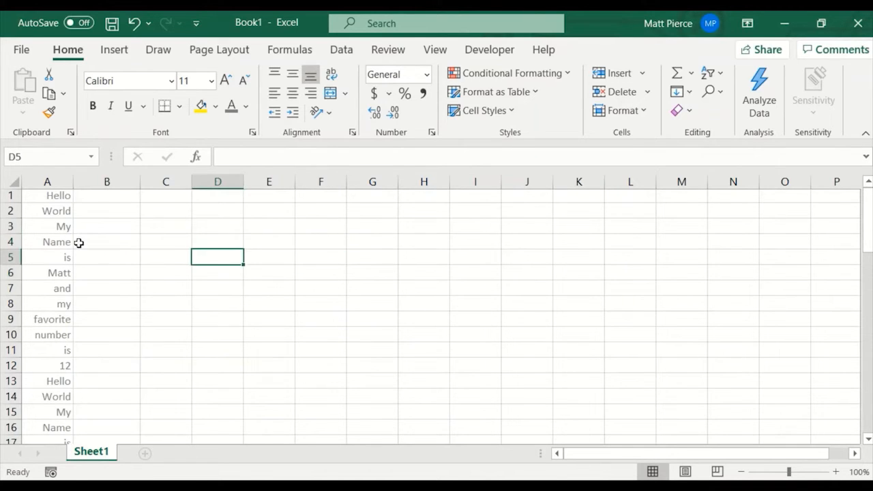
# Select the range E3:I10, and select the range D3:H12 in its place.
pyautogui.click(279, 227)
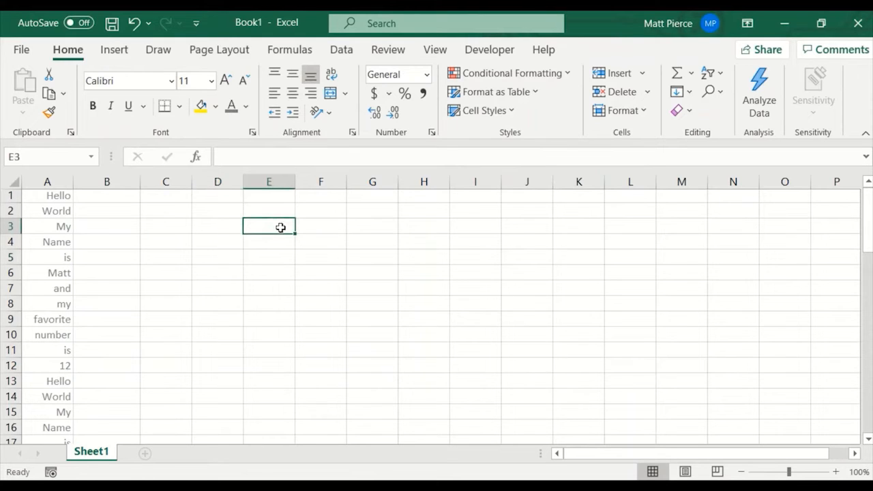
pyautogui.moveTo(280, 227)
pyautogui.mouseDown()
pyautogui.moveTo(275, 291)
pyautogui.moveTo(357, 336)
pyautogui.moveTo(491, 338)
pyautogui.moveTo(471, 345)
pyautogui.mouseUp()
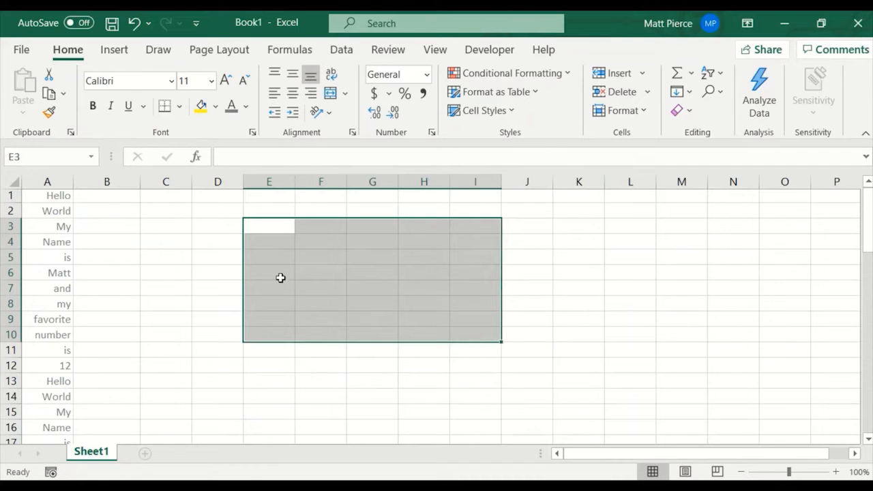
pyautogui.click(223, 227)
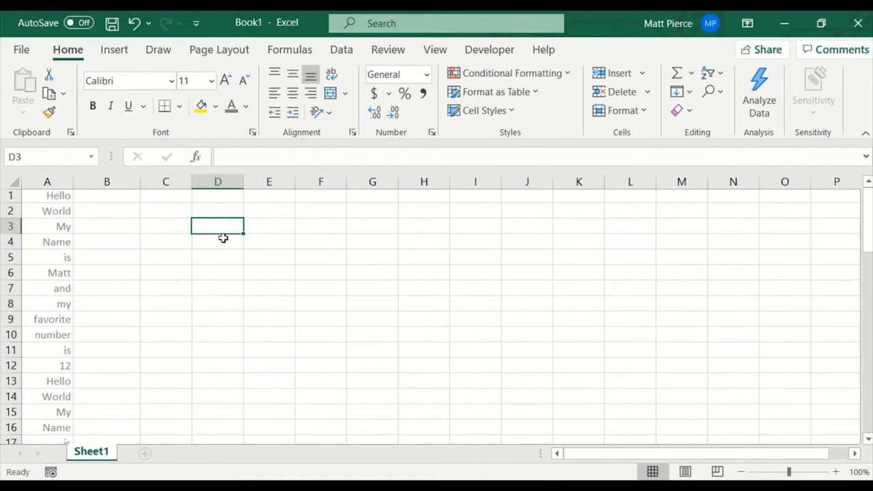
pyautogui.hotkey('shift', 'Down')
pyautogui.hotkey('shift', 'Down')
pyautogui.hotkey('shift', 'Down')
pyautogui.hotkey('shift', 'Down')
pyautogui.hotkey('shift', 'Down')
pyautogui.hotkey('shift', 'Down')
pyautogui.hotkey('shift', 'Down')
pyautogui.hotkey('shift', 'Down')
pyautogui.hotkey('shift', 'Down')
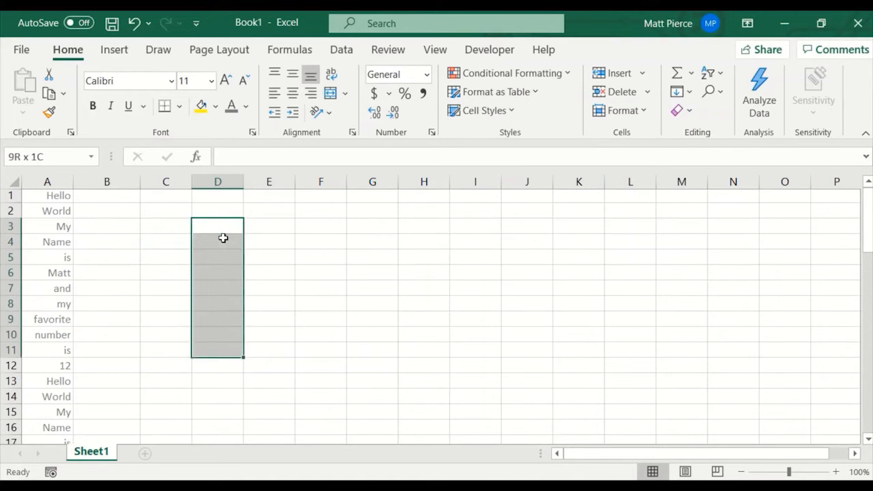
pyautogui.hotkey('shift', 'Right')
pyautogui.hotkey('shift', 'Right')
pyautogui.hotkey('shift', 'Right')
pyautogui.hotkey('shift', 'Right')
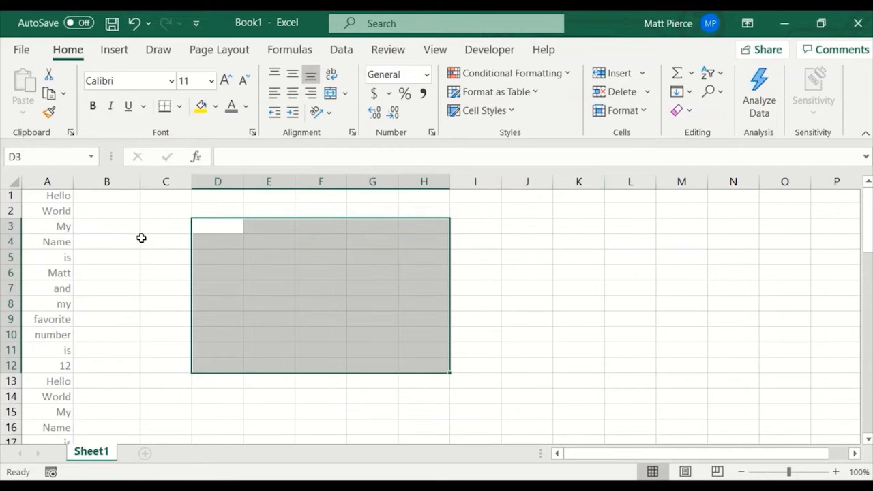
# Apply the Bold font style to cell A4 through the Format Cells dialog.
pyautogui.rightClick(526, 229)
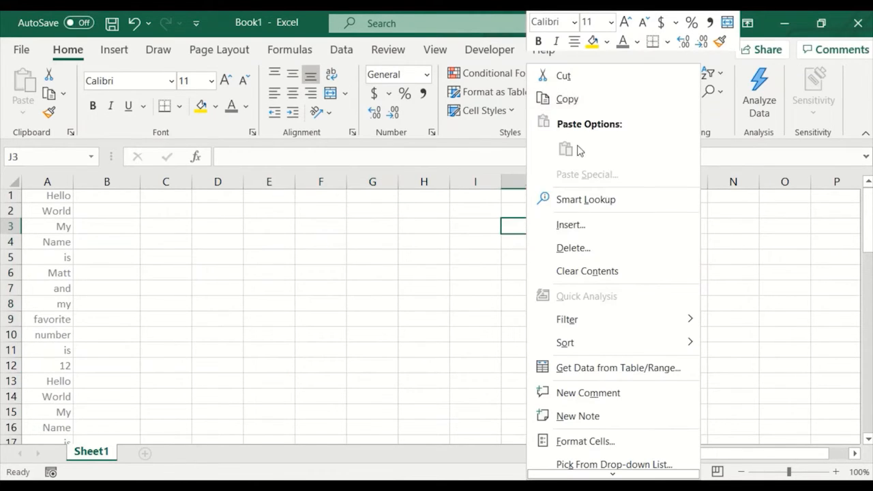
pyautogui.rightClick(51, 244)
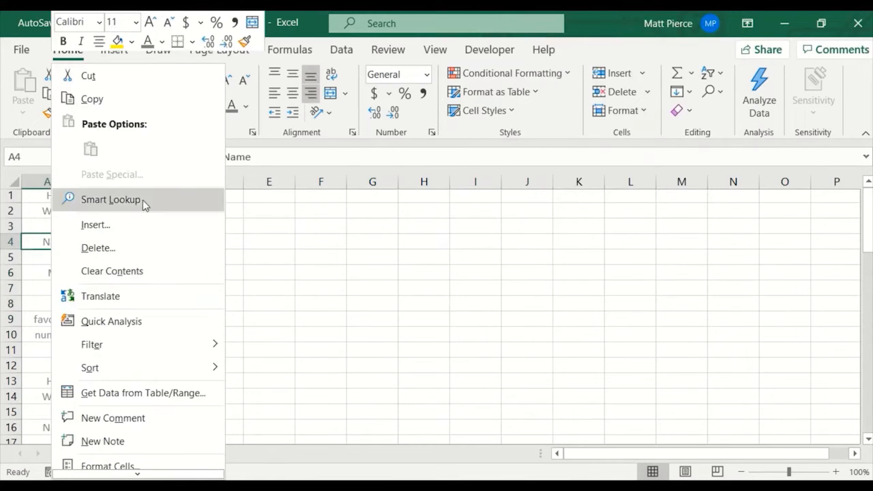
pyautogui.moveTo(158, 361)
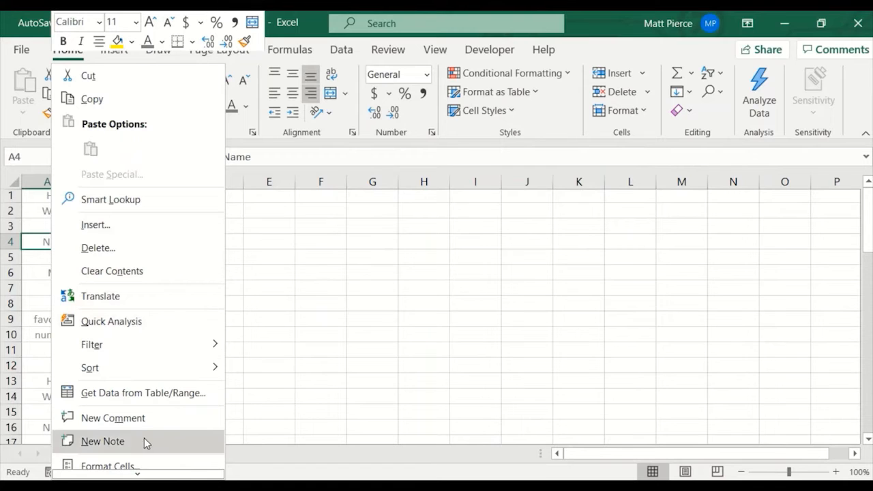
pyautogui.click(139, 465)
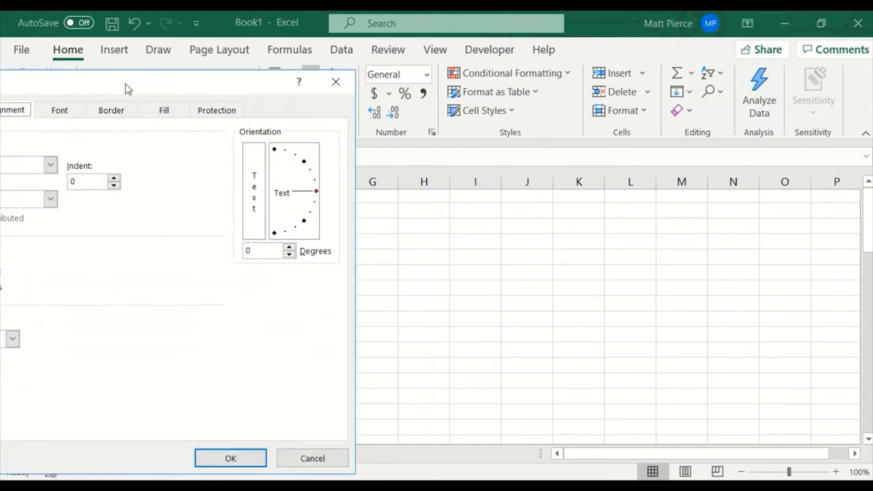
pyautogui.moveTo(125, 87); pyautogui.dragTo(396, 100)
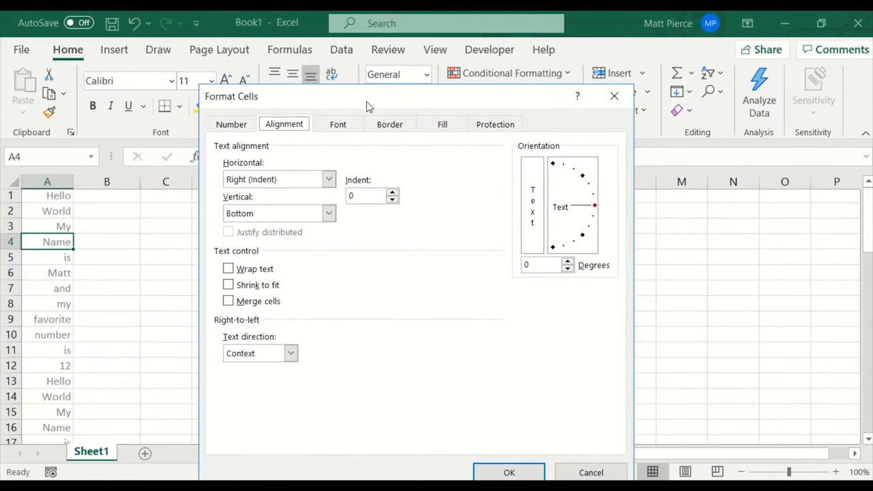
pyautogui.click(336, 123)
pyautogui.click(430, 200)
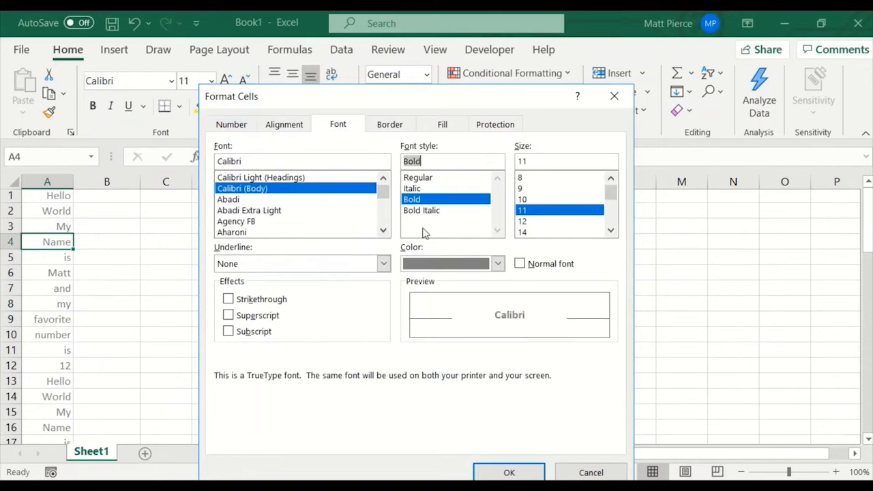
pyautogui.click(519, 471)
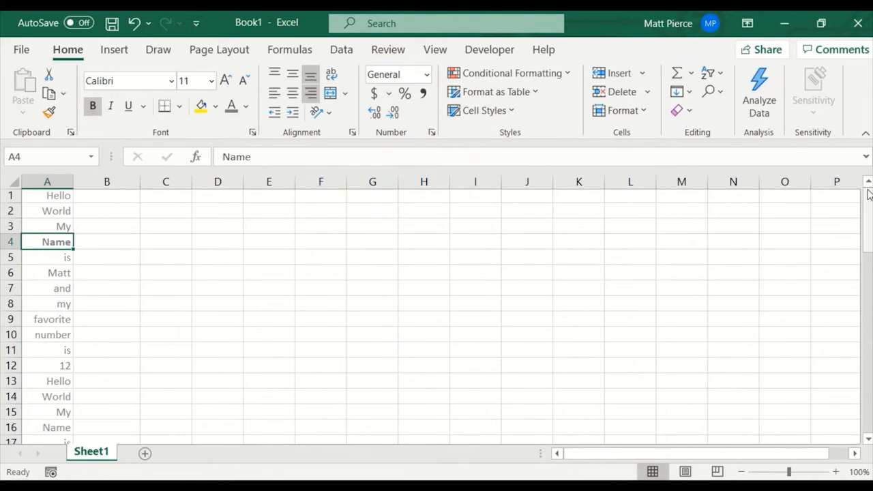
# Browse down to the end of the data in column A, select cell B60, and return to row 1.
pyautogui.moveTo(869, 223); pyautogui.dragTo(864, 208)
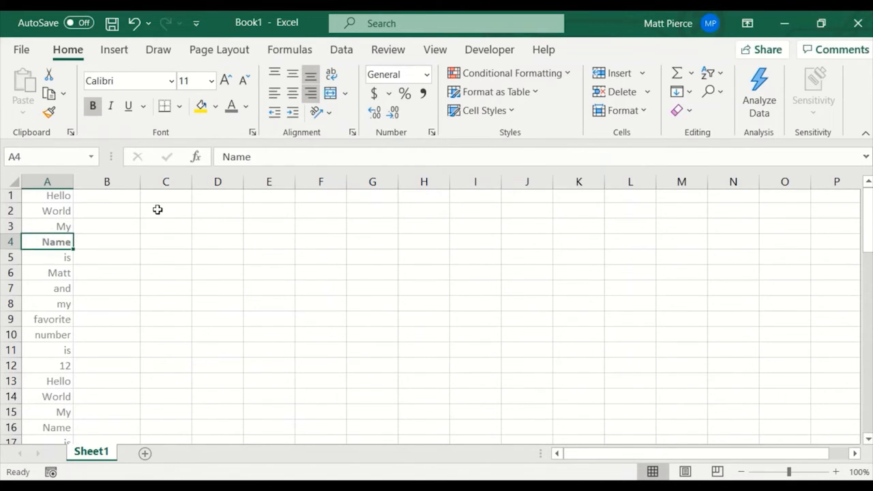
pyautogui.moveTo(866, 208); pyautogui.dragTo(867, 282)
pyautogui.click(867, 397)
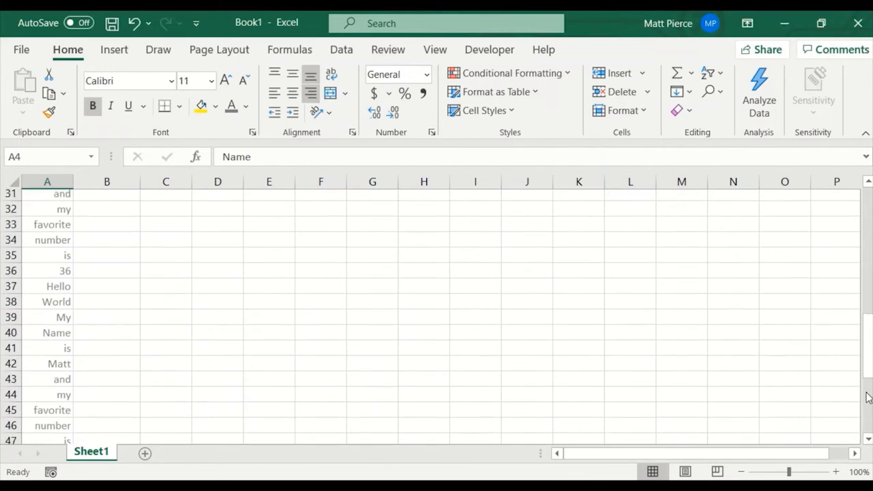
pyautogui.click(868, 418)
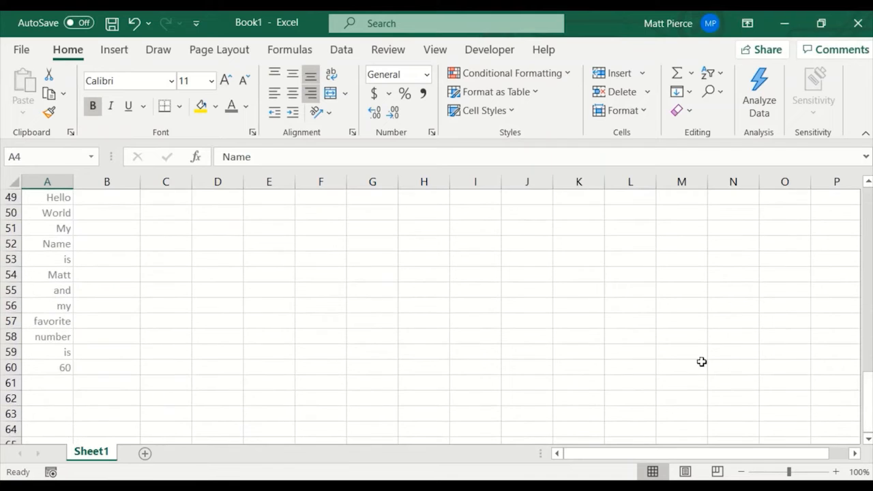
pyautogui.click(94, 364)
pyautogui.scroll(13, 148, 308)
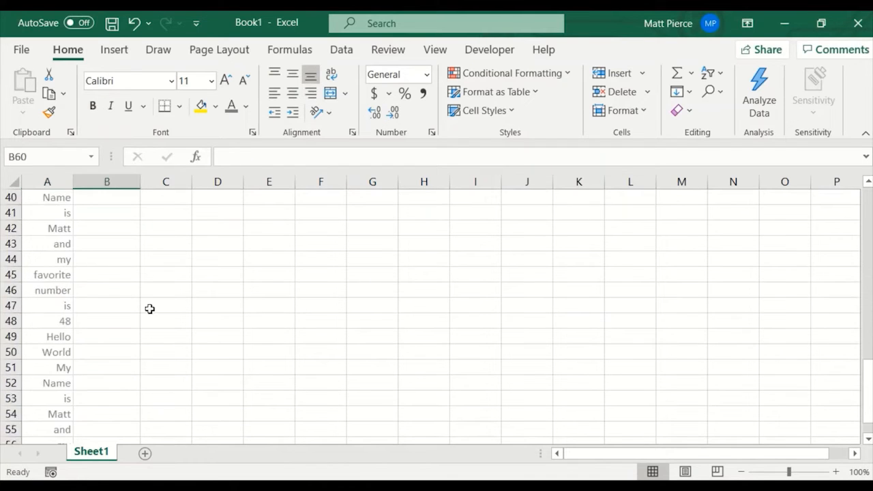
pyautogui.scroll(3, 799, 284)
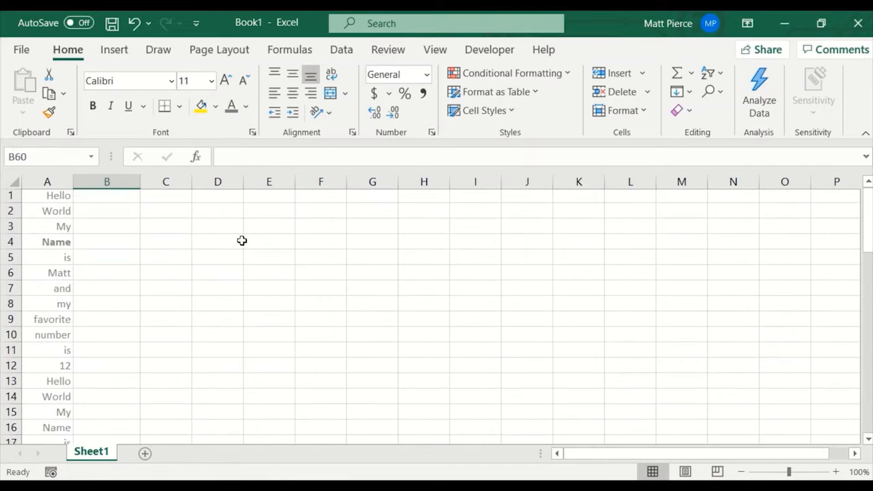
# Enter 12312 in cell C3 and the text asdfasdfasd in cell P3.
pyautogui.click(160, 227)
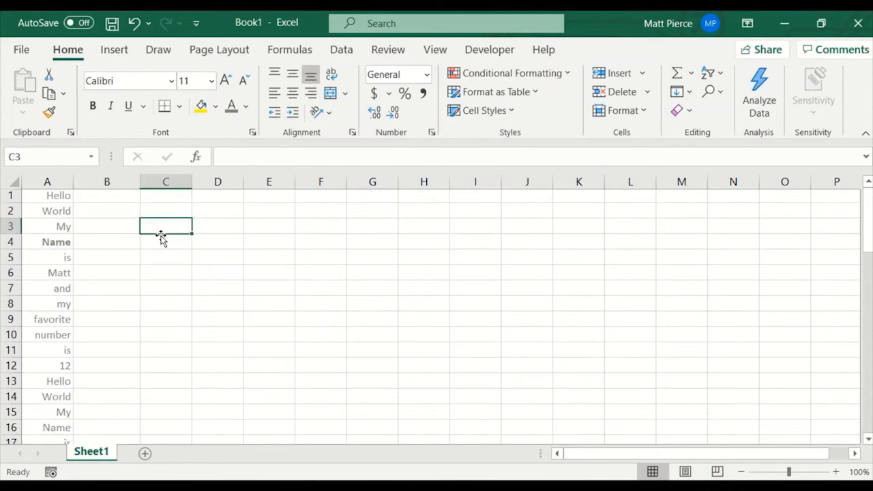
pyautogui.write('12312')
pyautogui.press('Tab')
pyautogui.press('Tab')
pyautogui.press('Tab')
pyautogui.press('Tab')
pyautogui.press('Tab')
pyautogui.press('Tab')
pyautogui.press('Tab')
pyautogui.press('Tab')
pyautogui.press('Tab')
pyautogui.press('Tab')
pyautogui.press('Tab')
pyautogui.press('Tab')
pyautogui.press('Tab')
pyautogui.write('asdfasdfasd')
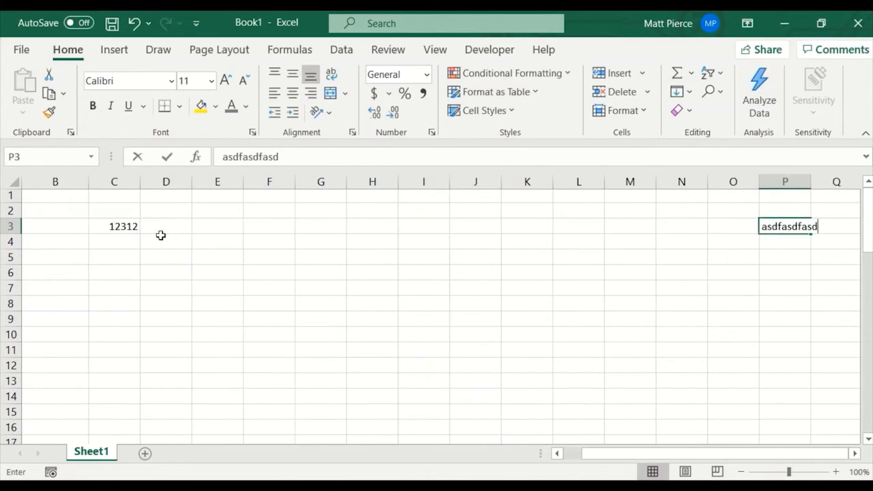
# Move back along row 3 to D3, and jump to P3 to clear its contents.
pyautogui.press('Left')
pyautogui.press('Left')
pyautogui.press('Left')
pyautogui.press('Left')
pyautogui.press('Left')
pyautogui.press('Left')
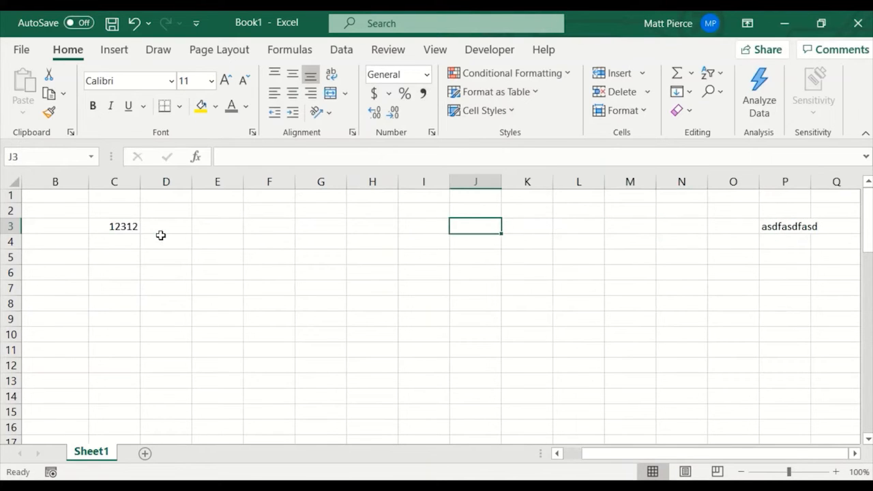
pyautogui.press('Left')
pyautogui.press('Left')
pyautogui.press('Left')
pyautogui.press('Left')
pyautogui.press('Left')
pyautogui.press('Left')
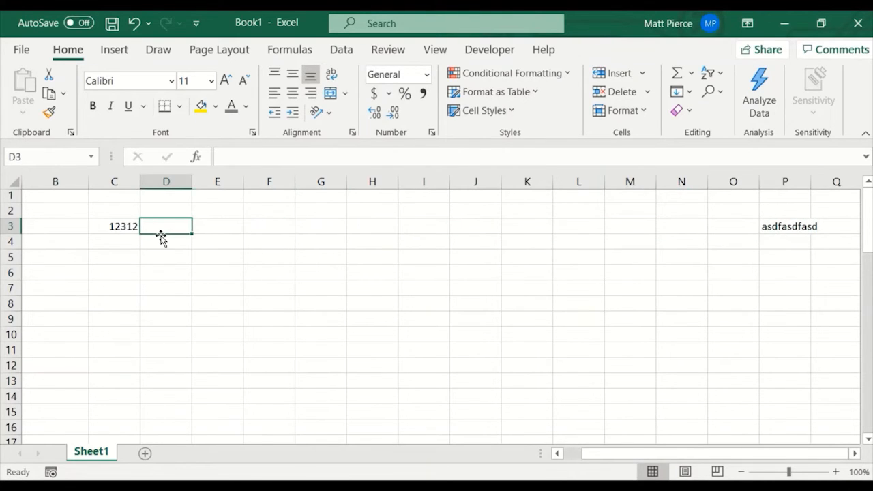
pyautogui.hotkey('ctrl', 'Right')
pyautogui.press('Delete')
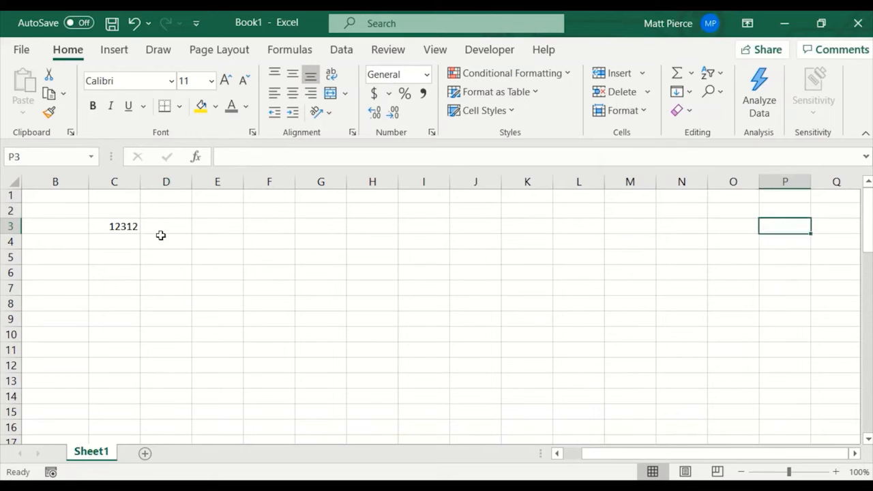
# Return to the number in row 3 and enter werwerwe in the adjacent cell D3.
pyautogui.hotkey('ctrl', 'Left')
pyautogui.press('Right')
pyautogui.write('werwerwe')
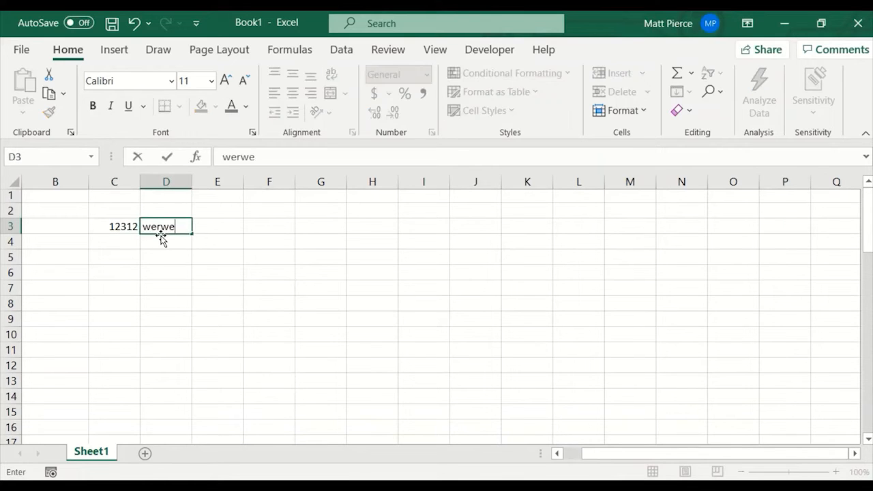
pyautogui.press('Return')
# Move the selection from D4 to H3, back to D3, and over to F3.
pyautogui.press('Right')
pyautogui.press('Right')
pyautogui.press('Right')
pyautogui.press('Right')
pyautogui.press('Up')
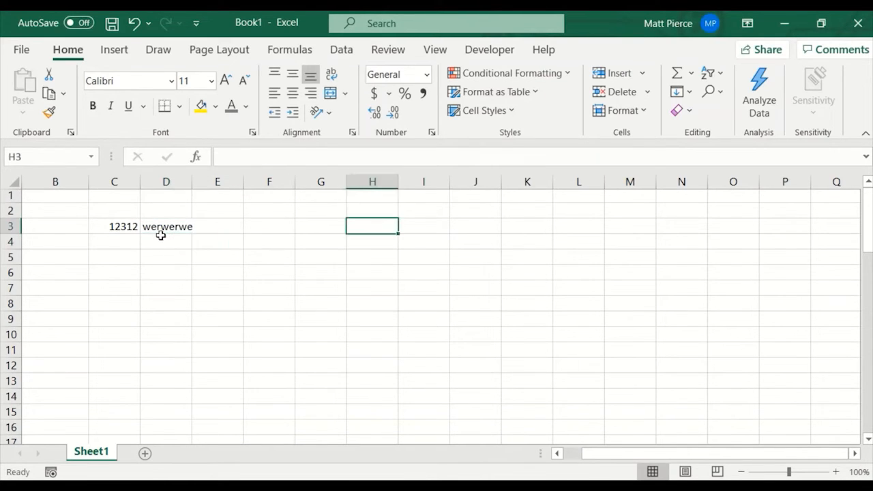
pyautogui.press('Left')
pyautogui.press('Right')
pyautogui.press('Left')
pyautogui.press('Left')
pyautogui.press('Left')
pyautogui.press('Left')
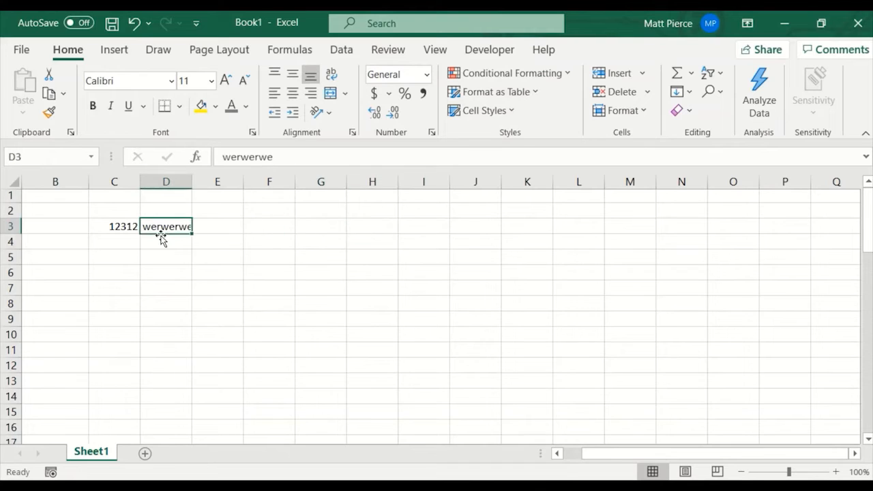
pyautogui.press('Right')
pyautogui.press('Right')
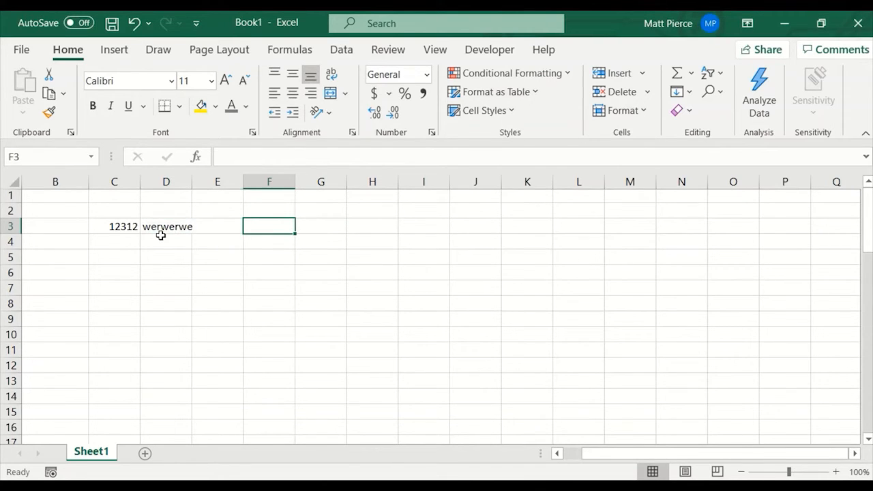
# Widen column F to more than three times its width and enter "Line 1: asdfasdfasd asd" in cell F3.
pyautogui.moveTo(295, 186); pyautogui.dragTo(426, 187)
pyautogui.doubleClick(317, 227)
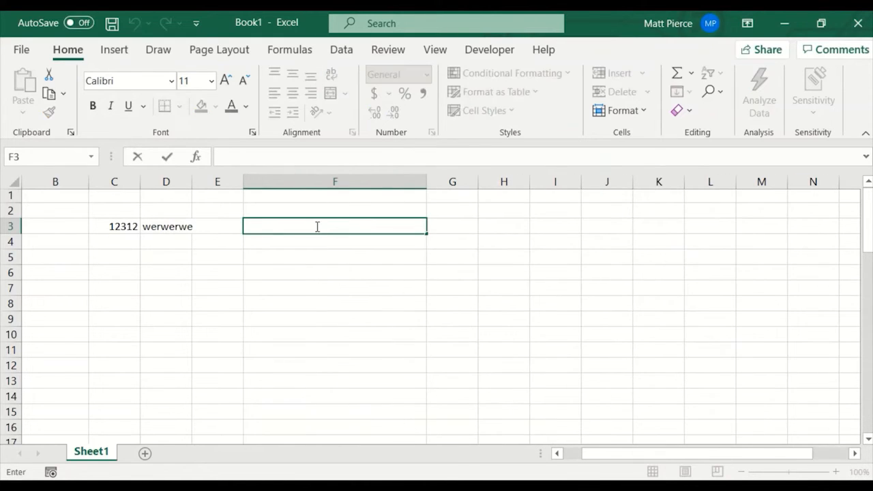
pyautogui.press('F2')
pyautogui.write('Line')
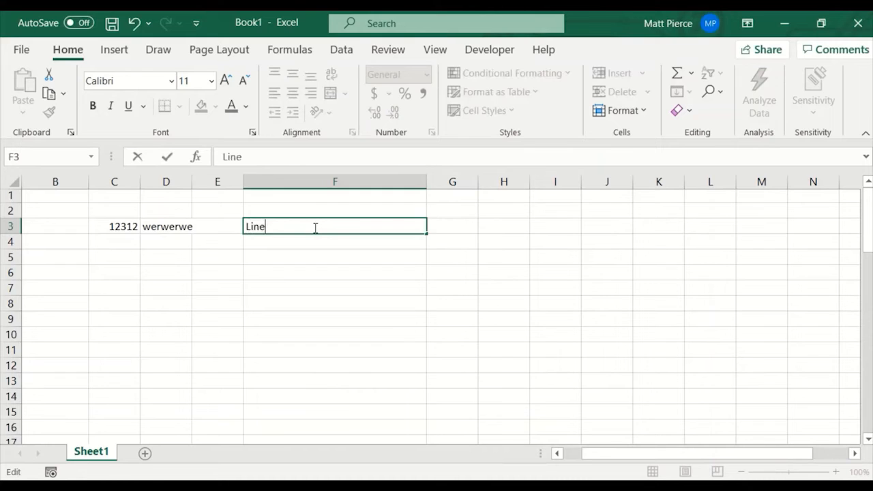
pyautogui.write(' 1: asdfasdfasd asd')
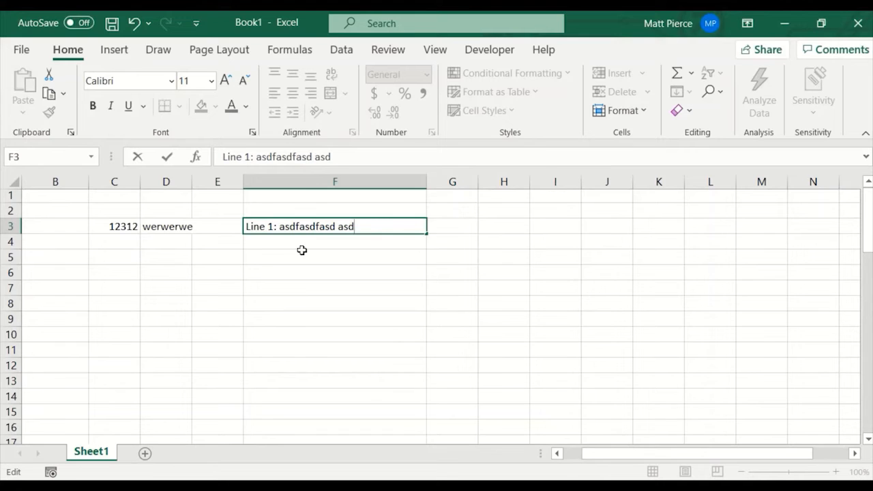
pyautogui.press('Return')
# Enter "Line 2: asdfasdafds" in cell F4 and reselect that cell.
pyautogui.write('Line')
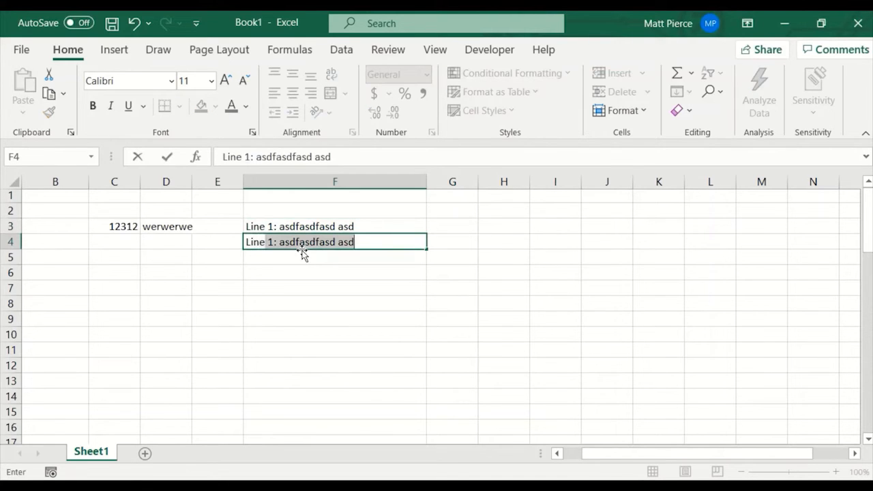
pyautogui.write(' 2: asdfasdafds')
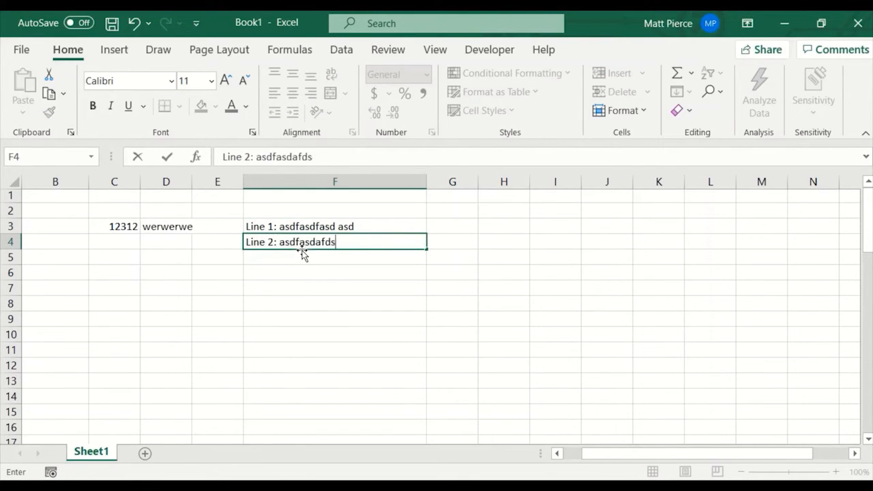
pyautogui.press('Return')
pyautogui.press('Up')
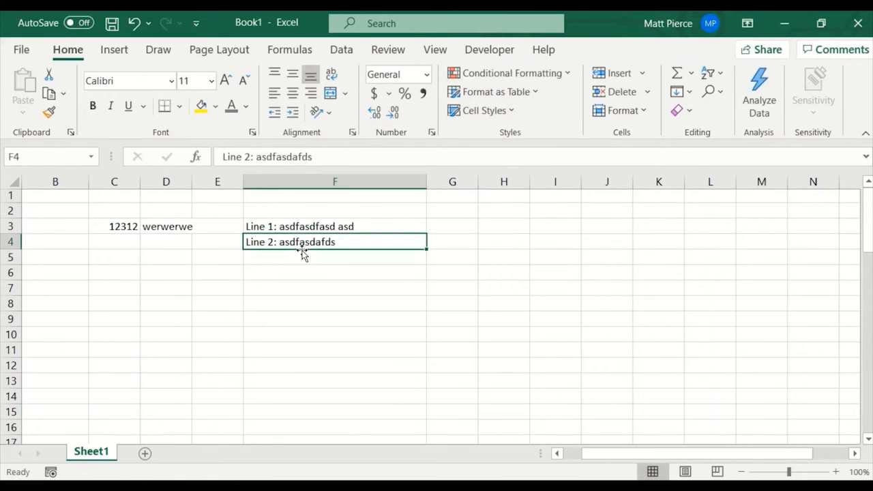
# Cut the whole text out of cell F4 and return to F3.
pyautogui.press('F2')
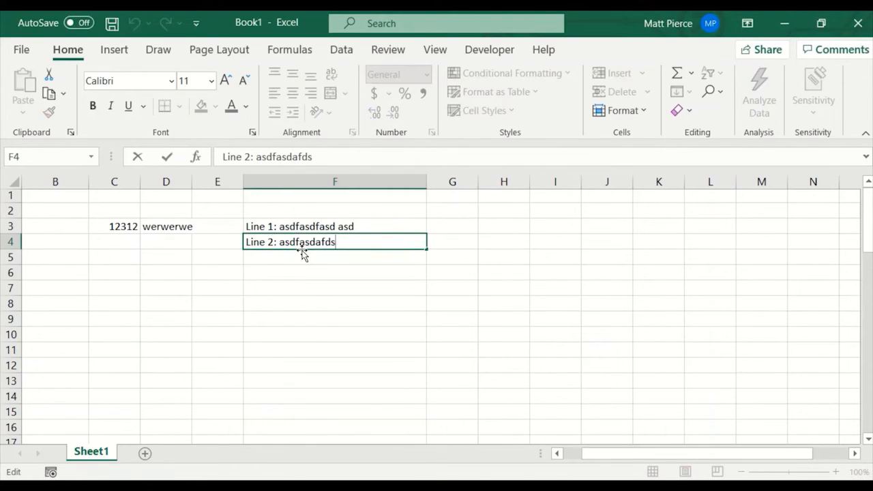
pyautogui.hotkey('shift', 'Home')
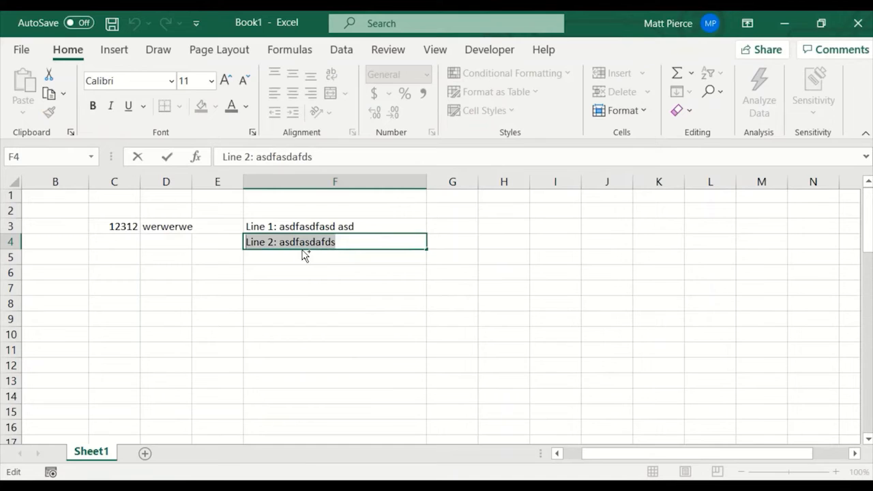
pyautogui.hotkey('ctrl', 'x')
pyautogui.hotkey('ctrl', 'Return')
pyautogui.press('Up')
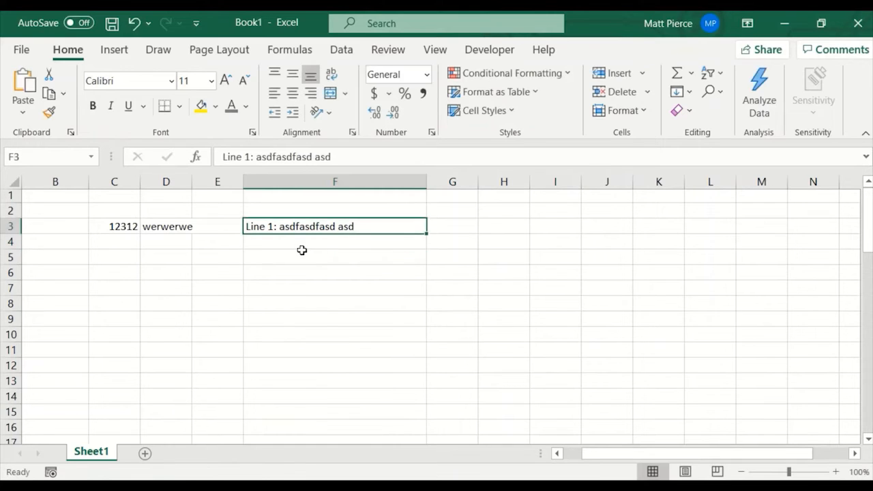
# Add a line break after the text in F3 and put "Line 2: asdfasdafds" on the new line inside the cell.
pyautogui.press('F2')
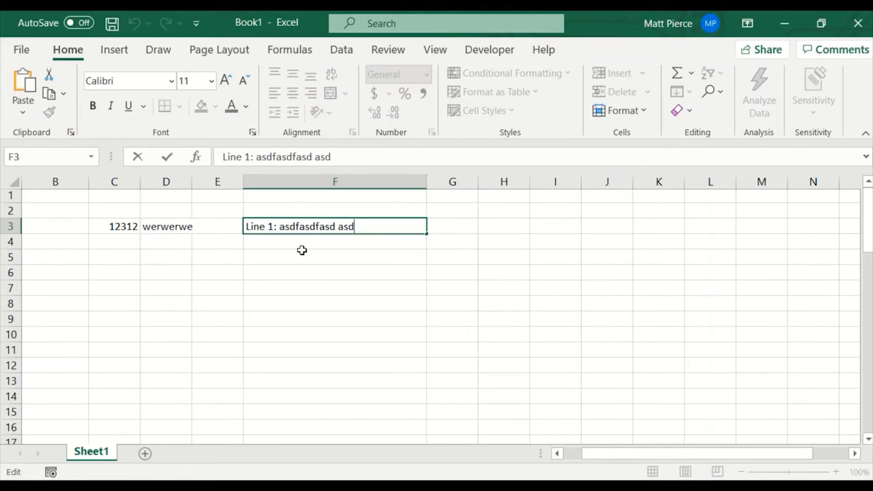
pyautogui.hotkey('alt', 'Return')
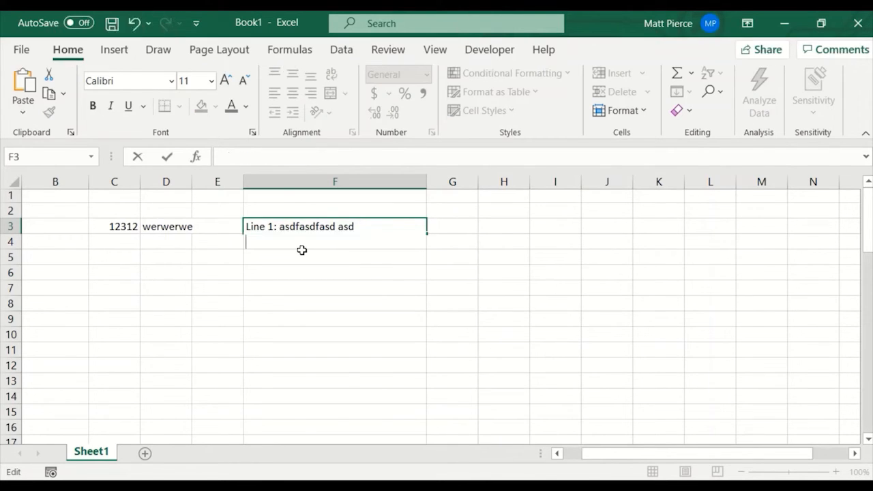
pyautogui.write('Line 2: asdfasdafds')
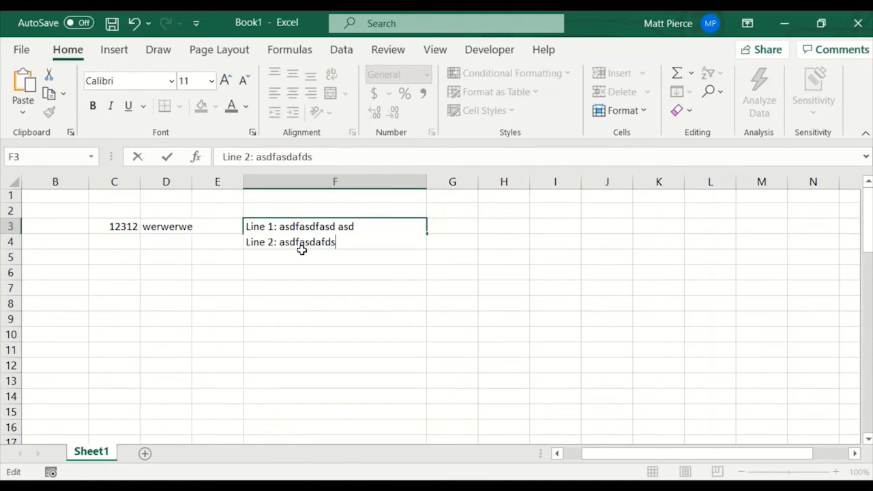
pyautogui.press('Return')
pyautogui.press('Up')
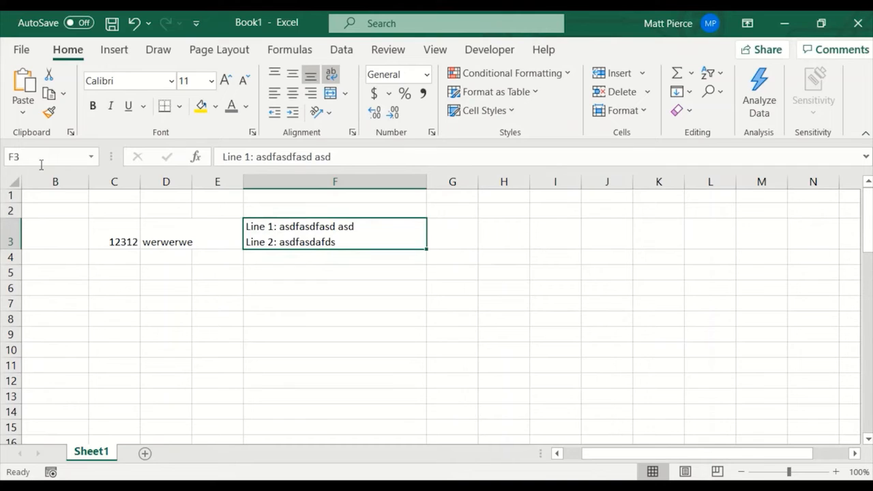
# Add several blank lines below Line 2 inside cell F3 and reselect the cell.
pyautogui.doubleClick(344, 242)
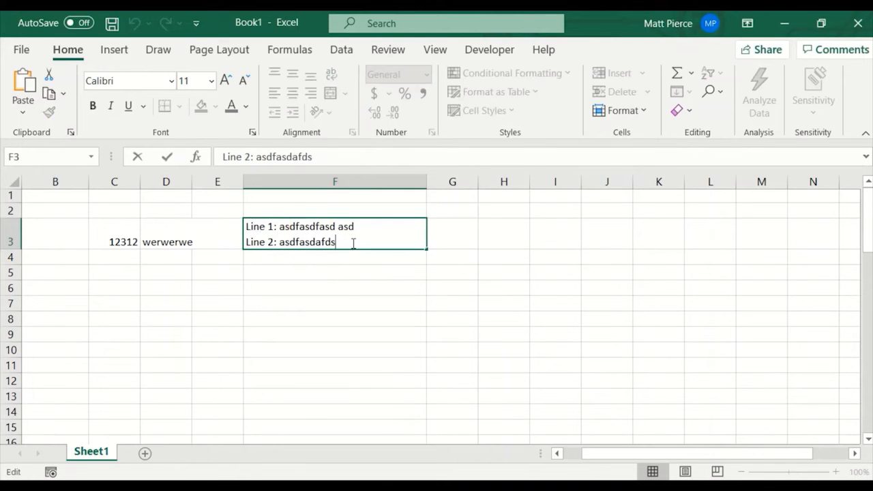
pyautogui.hotkey('alt', 'Return')
pyautogui.hotkey('alt', 'Return')
pyautogui.hotkey('alt', 'Return')
pyautogui.hotkey('alt', 'Return')
pyautogui.hotkey('alt', 'Return')
pyautogui.hotkey('alt', 'Return')
pyautogui.hotkey('alt', 'Return')
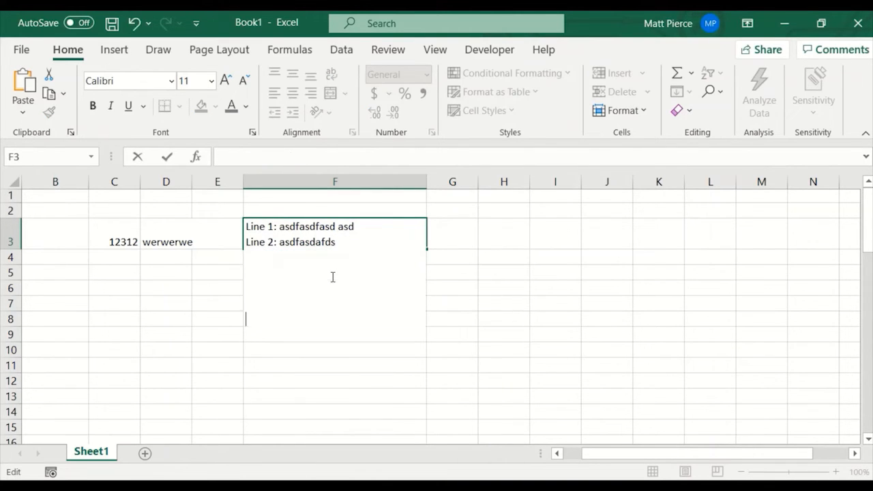
pyautogui.press('Return')
pyautogui.click(331, 276)
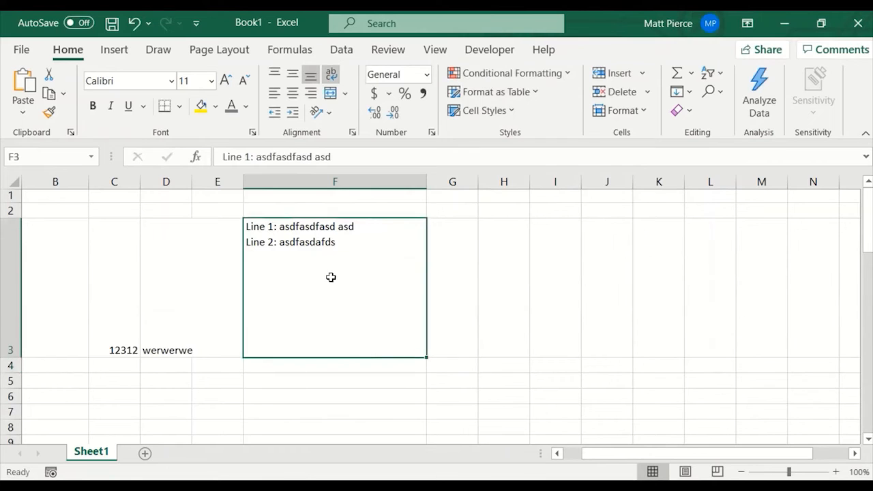
# Fill the first four blank lines below Line 2 in F3 with adsfsdf, dasfsdf, asdf and dfasdfasd.
pyautogui.press('F2')
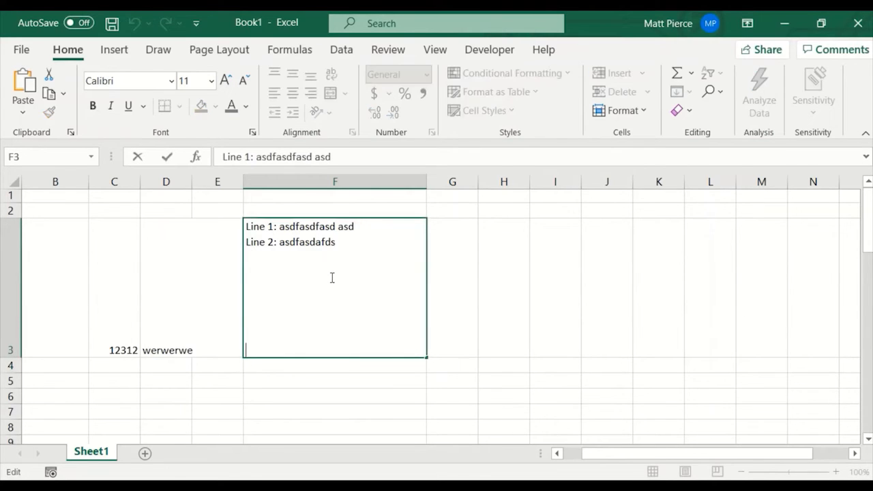
pyautogui.press('Up')
pyautogui.press('Up')
pyautogui.write('adsfsdf')
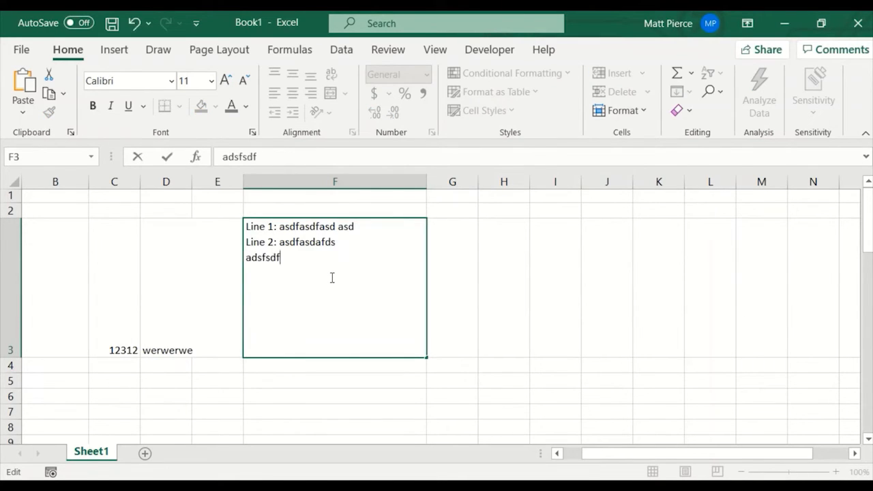
pyautogui.press('Down')
pyautogui.write('dasfsdf')
pyautogui.press('Down')
pyautogui.write('asdf')
# Fill the last three lines of F3 with asdfasdf, asdfasd and asdfsf, and confirm the cell entry.
pyautogui.press('Down')
pyautogui.write('dfasdfasd')
pyautogui.press('Down')
pyautogui.write('asdf')
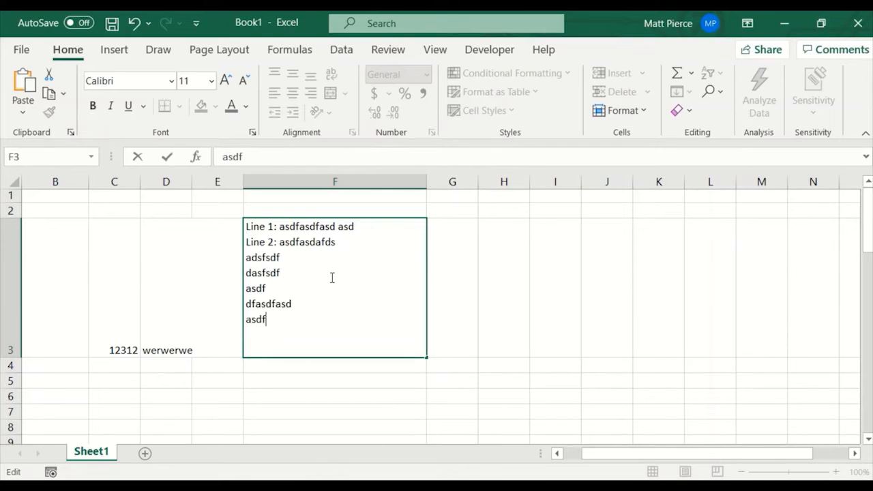
pyautogui.write('asdf')
pyautogui.press('Down')
pyautogui.press('Down')
pyautogui.write('asdfsf')
pyautogui.press('Up')
pyautogui.write('asdfasd')
pyautogui.hotkey('ctrl', 'Return')
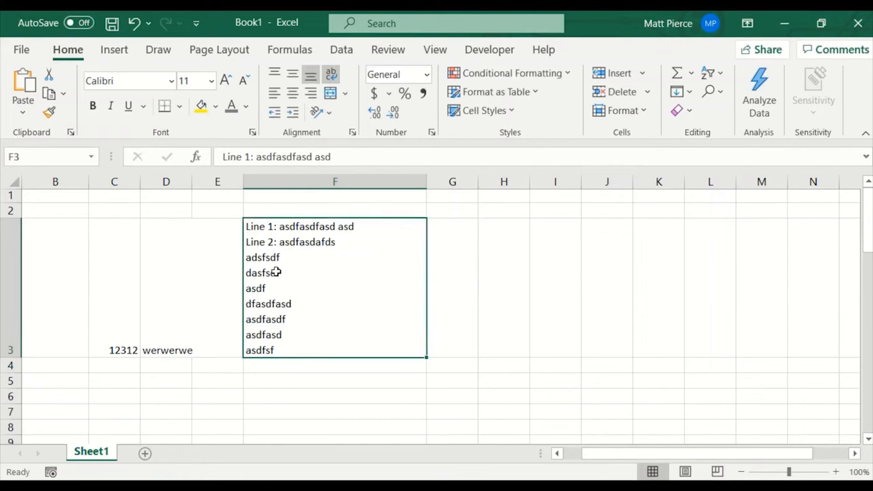
# Replace the contents of cell A3 with BUG12334.
pyautogui.click(139, 282)
pyautogui.press('Left')
pyautogui.press('Left')
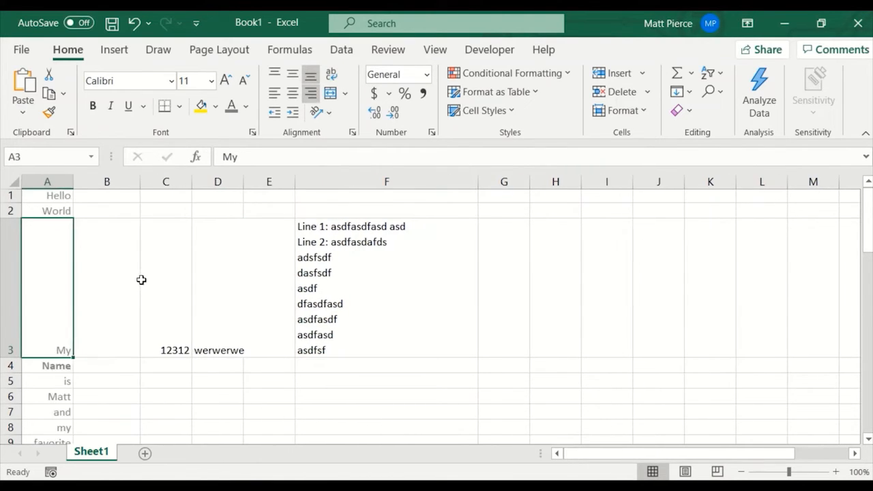
pyautogui.write('BUG123')
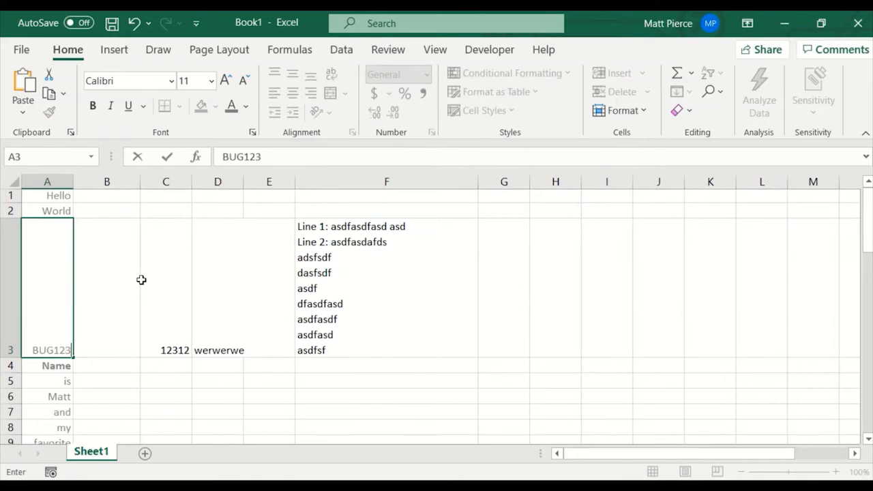
pyautogui.write('34')
pyautogui.press('Up')
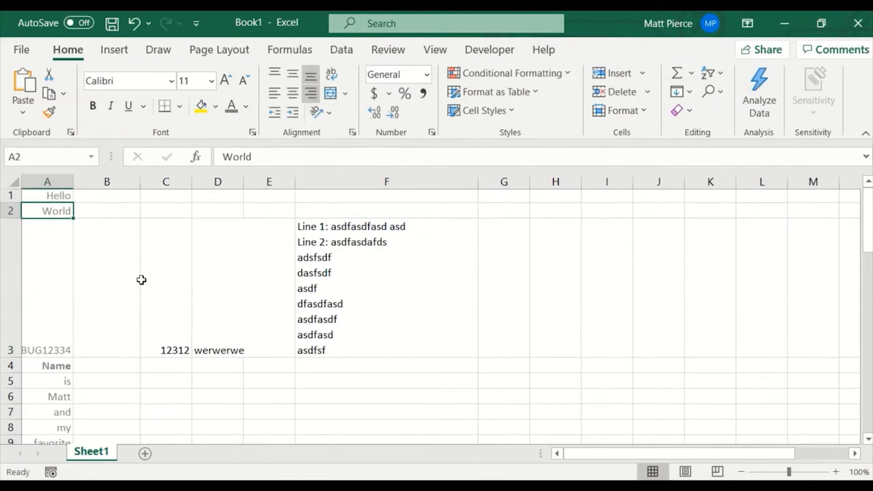
# Enter asfasd, asdfa, asdfas and asdf across cells B3 to E3.
pyautogui.click(139, 279)
pyautogui.write('asfasd')
pyautogui.press('Tab')
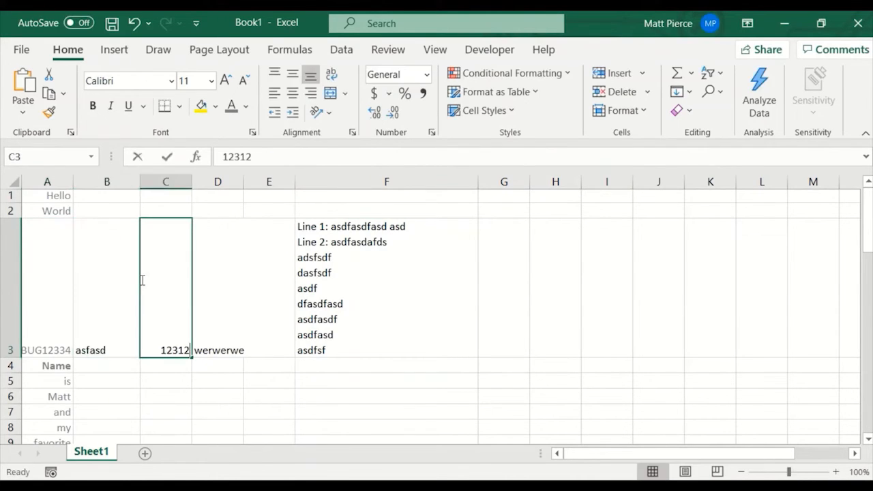
pyautogui.write('asdfa')
pyautogui.press('Tab')
pyautogui.write('asdfas')
pyautogui.press('Tab')
pyautogui.write('asdf')
pyautogui.press('Tab')
pyautogui.press('Tab')
pyautogui.press('Tab')
pyautogui.press('Tab')
pyautogui.press('Tab')
pyautogui.press('Tab')
pyautogui.press('Tab')
pyautogui.press('Tab')
pyautogui.press('Tab')
pyautogui.press('Tab')
pyautogui.press('Tab')
pyautogui.press('Tab')
pyautogui.press('Tab')
pyautogui.press('Tab')
pyautogui.press('Tab')
pyautogui.press('Tab')
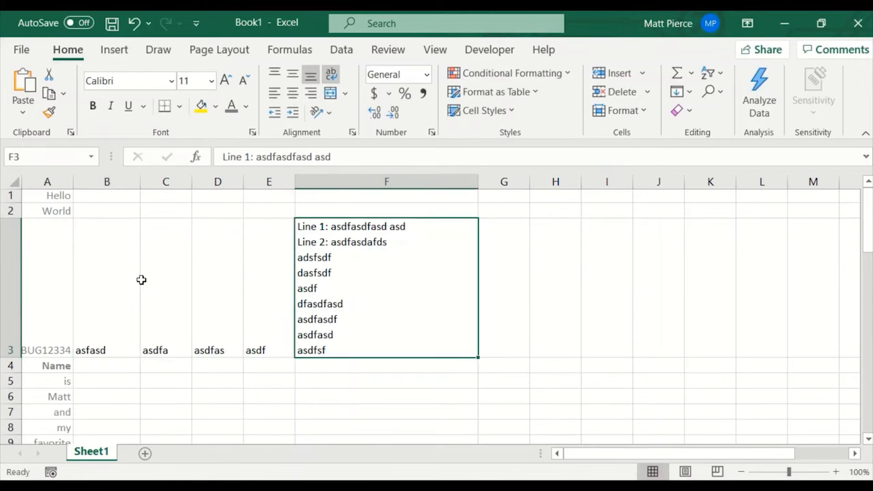
# Move the selection along row 3 past column F as far as AJ3, and return to cell A1.
pyautogui.press('Tab')
pyautogui.press('Tab')
pyautogui.press('Tab')
pyautogui.press('Tab')
pyautogui.press('Tab')
pyautogui.press('Tab')
pyautogui.press('Tab')
pyautogui.press('Tab')
pyautogui.press('Tab')
pyautogui.press('Tab')
pyautogui.press('Tab')
pyautogui.press('Tab')
pyautogui.press('Tab')
pyautogui.press('Tab')
pyautogui.press('Tab')
pyautogui.press('Tab')
pyautogui.press('Tab')
pyautogui.press('Tab')
pyautogui.press('Tab')
pyautogui.press('Tab')
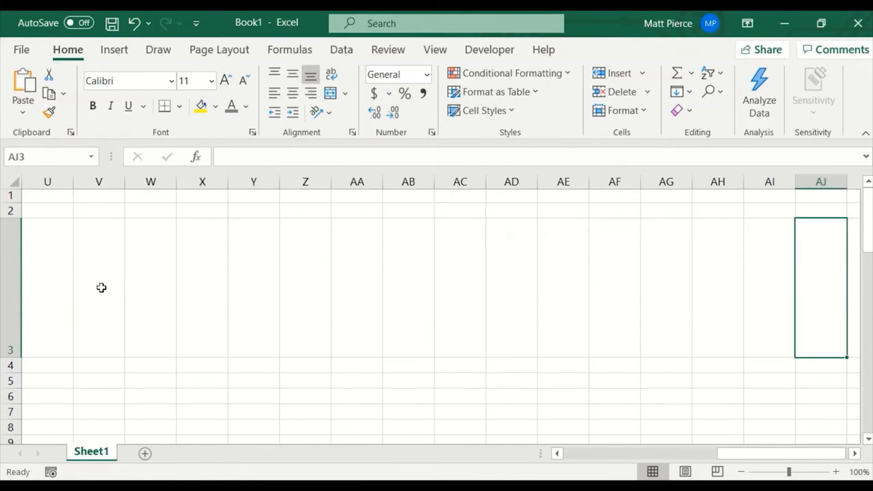
pyautogui.hotkey('ctrl', 'Home')
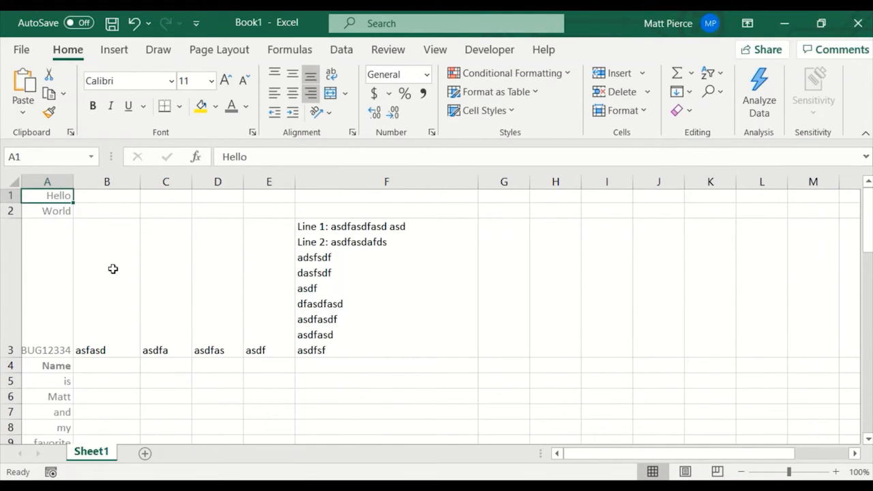
# Select the entire worksheet, select only the data region around B3 and examine its extent down to the last row, and return to A1.
pyautogui.click(11, 184)
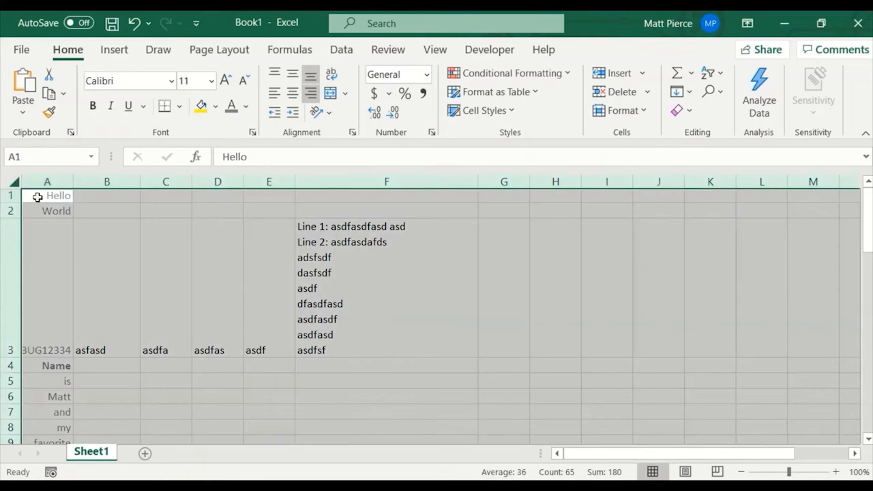
pyautogui.click(123, 268)
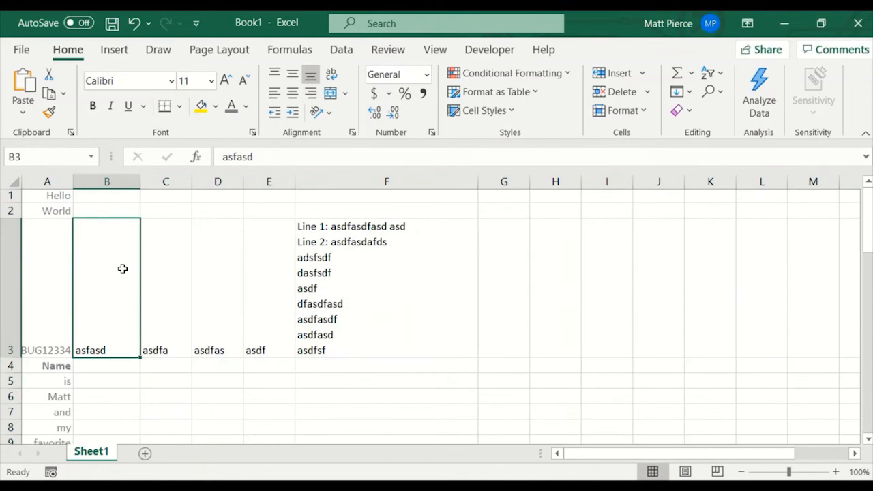
pyautogui.hotkey('ctrl', 'a')
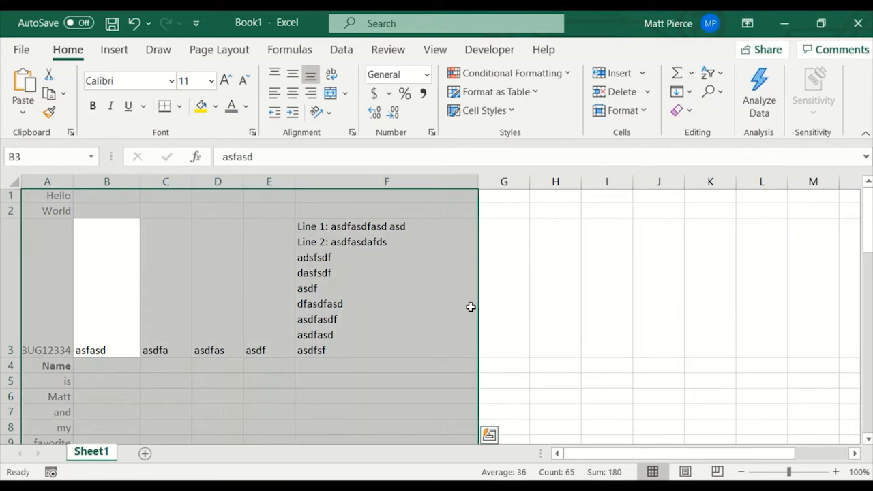
pyautogui.scroll(-4, 470, 306)
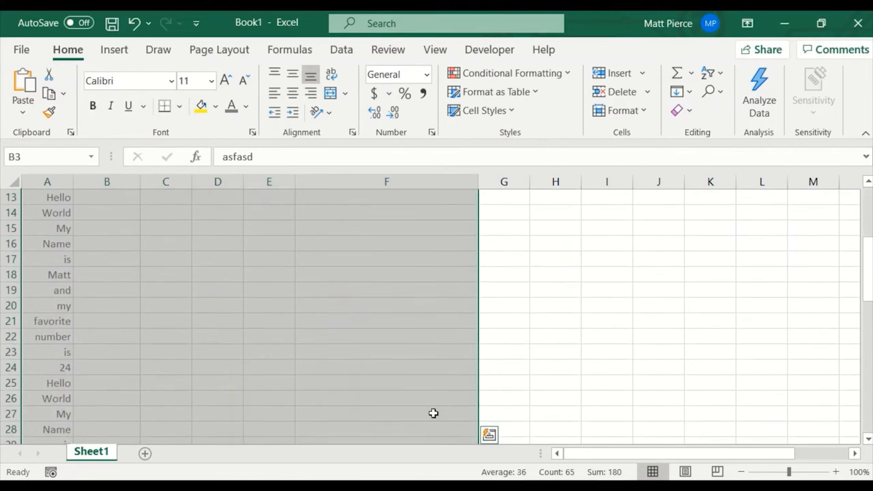
pyautogui.scroll(-6, 400, 375)
pyautogui.scroll(6, 401, 375)
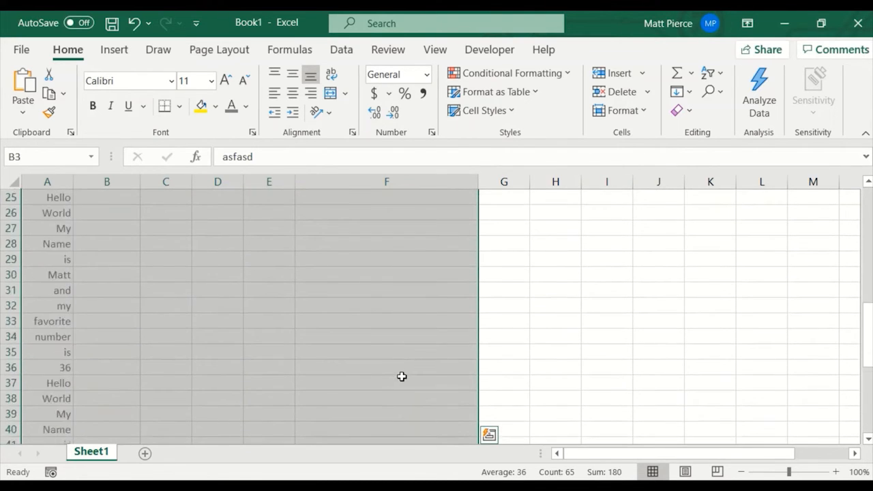
pyautogui.scroll(-7, 355, 310)
pyautogui.scroll(-8, 345, 321)
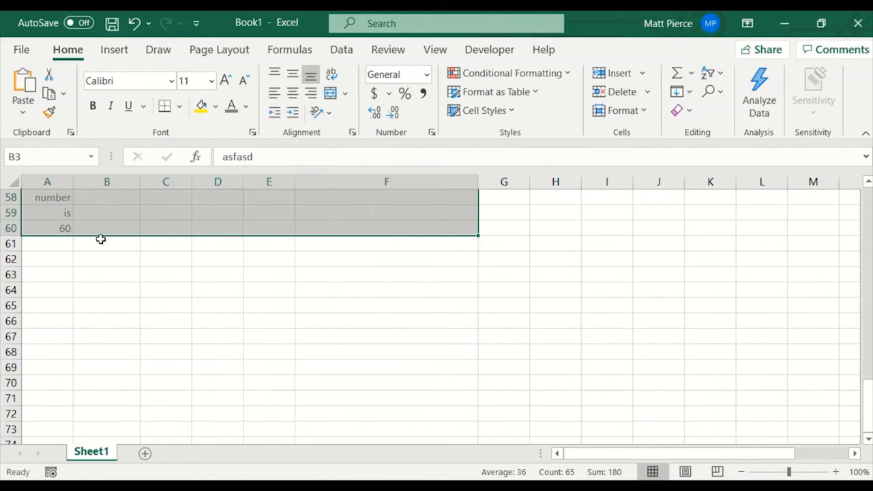
pyautogui.hotkey('ctrl', 'Home')
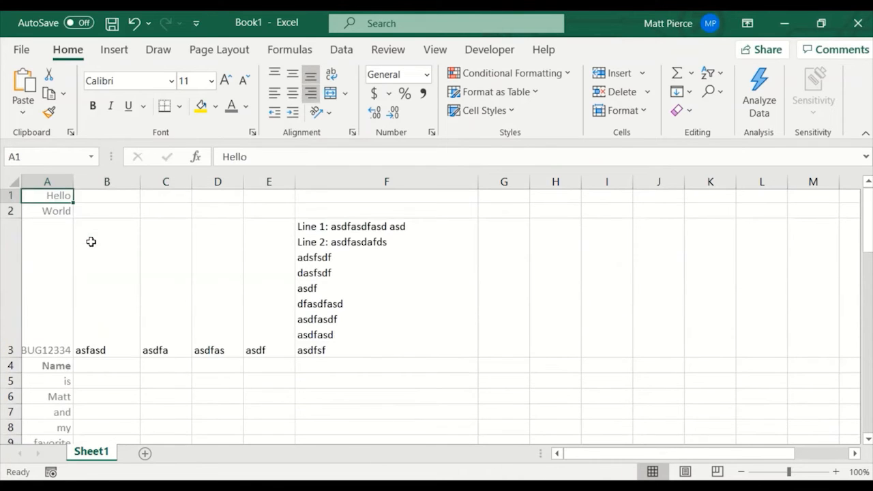
# Apply Top Align to every cell in the worksheet and select the multi-line cell F3.
pyautogui.click(13, 183)
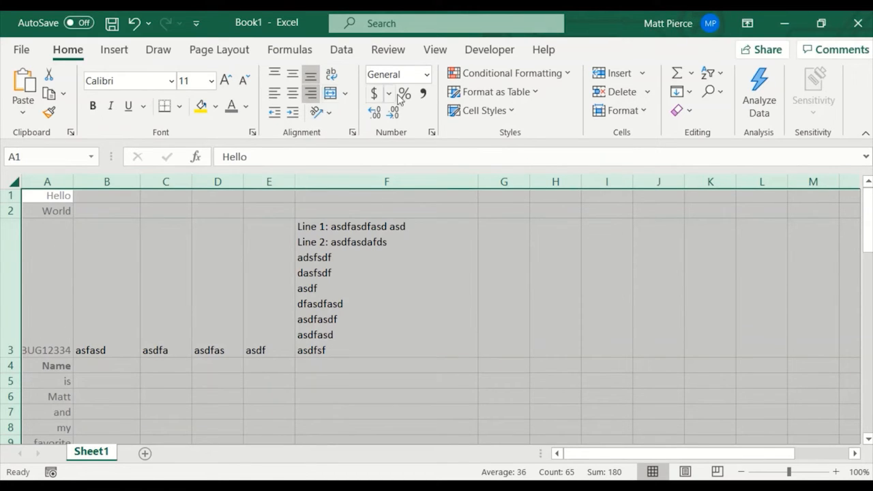
pyautogui.click(277, 79)
pyautogui.click(81, 275)
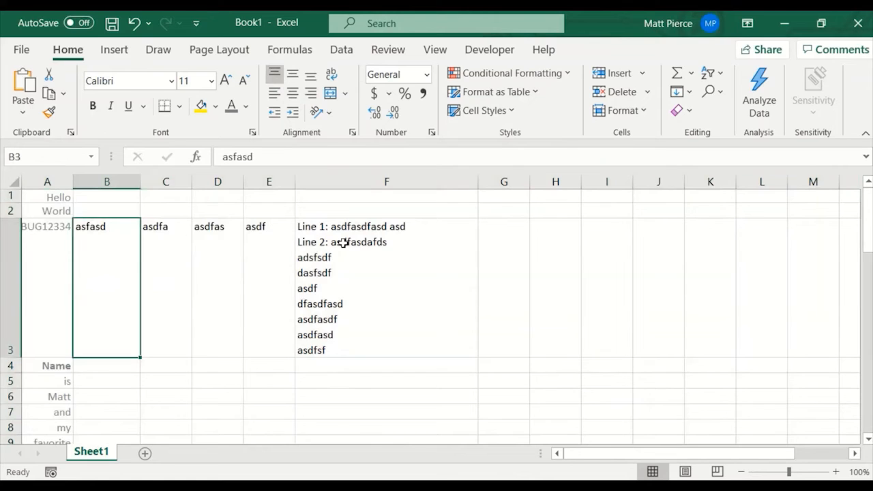
pyautogui.click(349, 297)
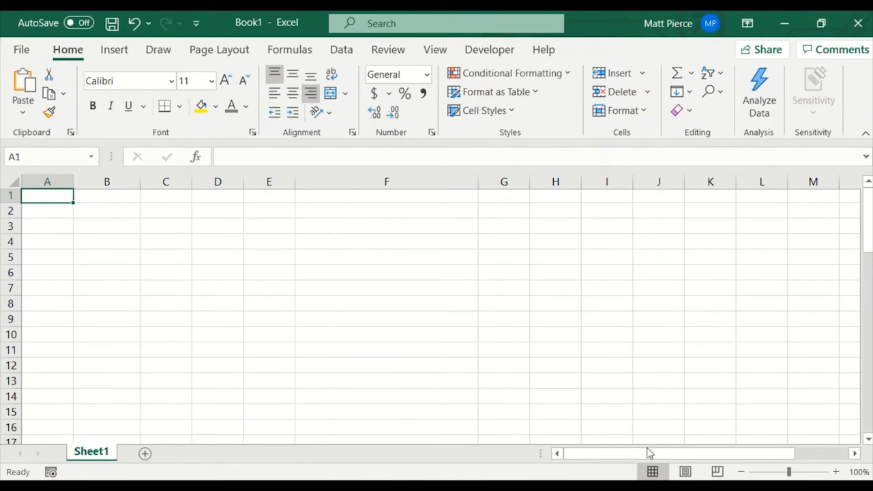
# Add a new blank worksheet after Sheet1.
pyautogui.moveTo(649, 452)
pyautogui.mouseDown()
pyautogui.moveTo(766, 463)
pyautogui.moveTo(641, 467)
pyautogui.mouseUp()
pyautogui.click(146, 454)
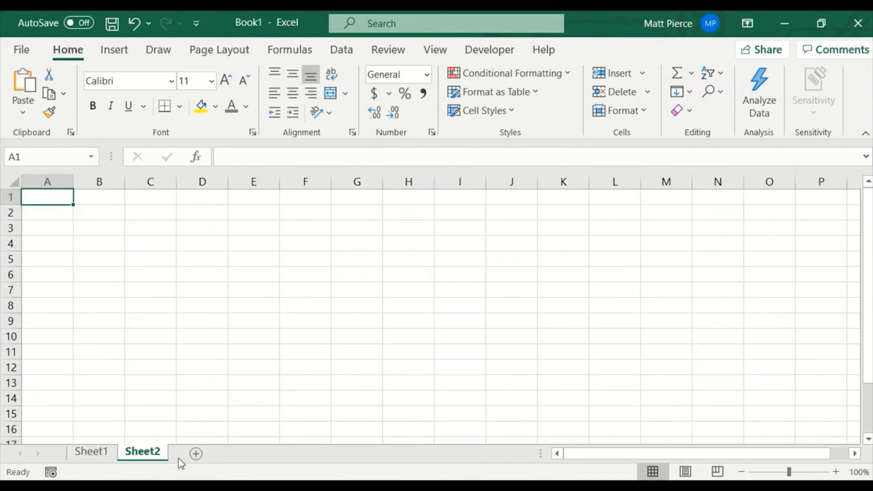
# Add three more blank worksheets after Sheet2, up to Sheet5.
pyautogui.click(196, 454)
pyautogui.click(272, 453)
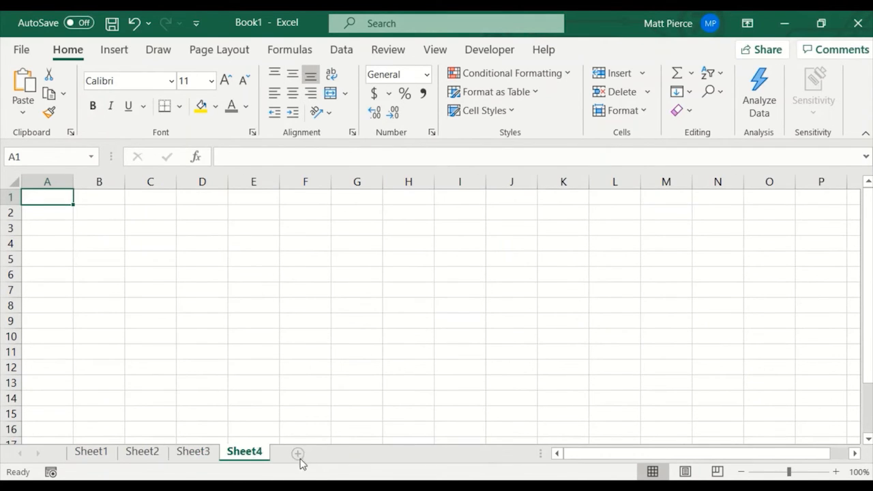
pyautogui.click(333, 453)
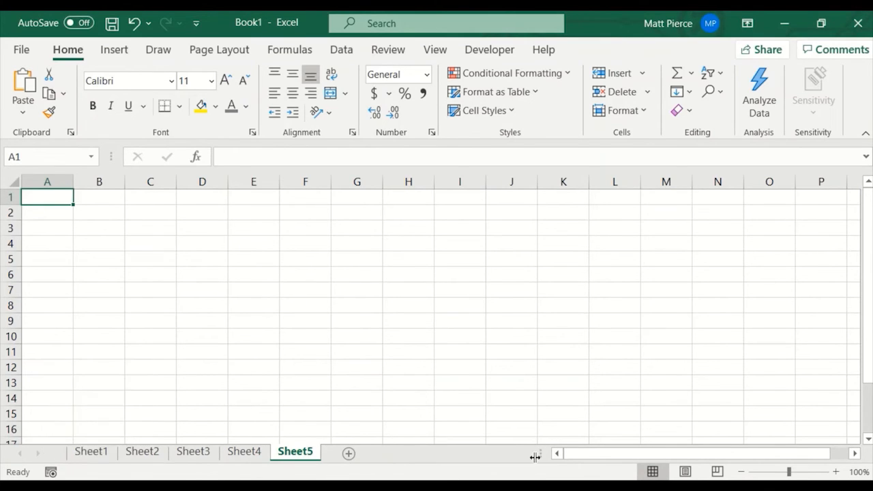
# Narrow the sheet tab area, scroll through the sheet tabs to the last and back to the first, and widen the area again.
pyautogui.moveTo(528, 458); pyautogui.dragTo(298, 457)
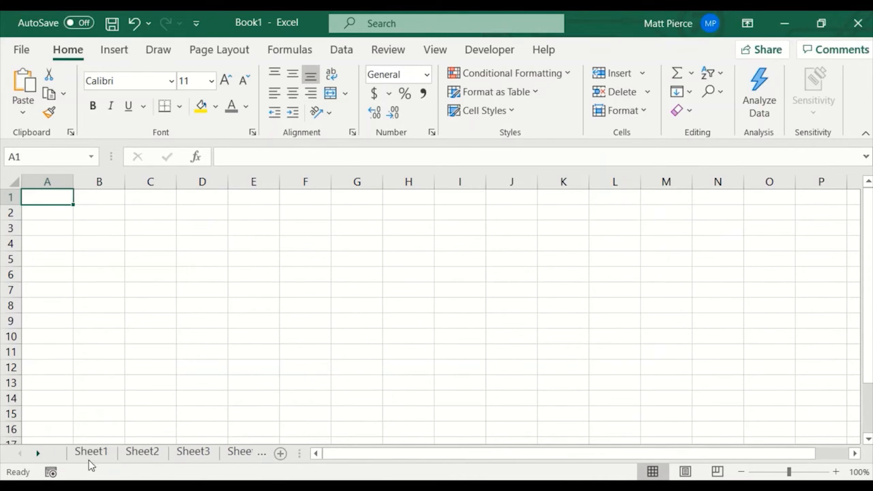
pyautogui.click(38, 454)
pyautogui.click(39, 455)
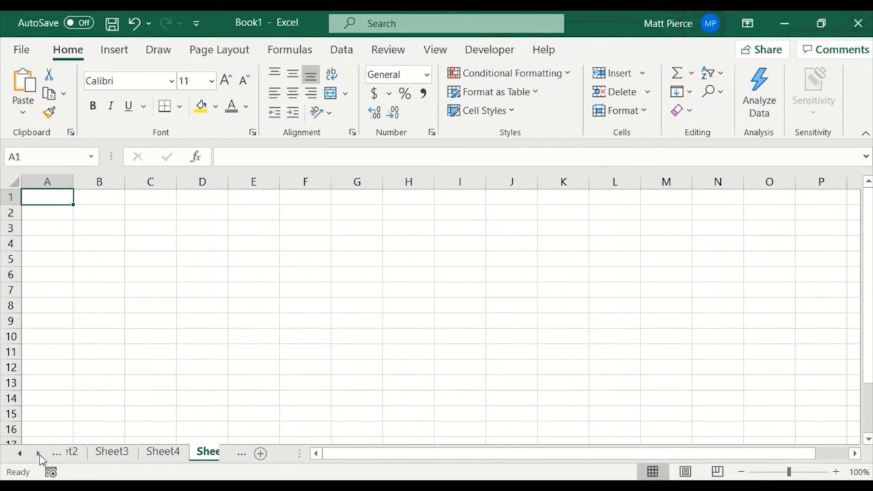
pyautogui.click(19, 455)
pyautogui.click(19, 455)
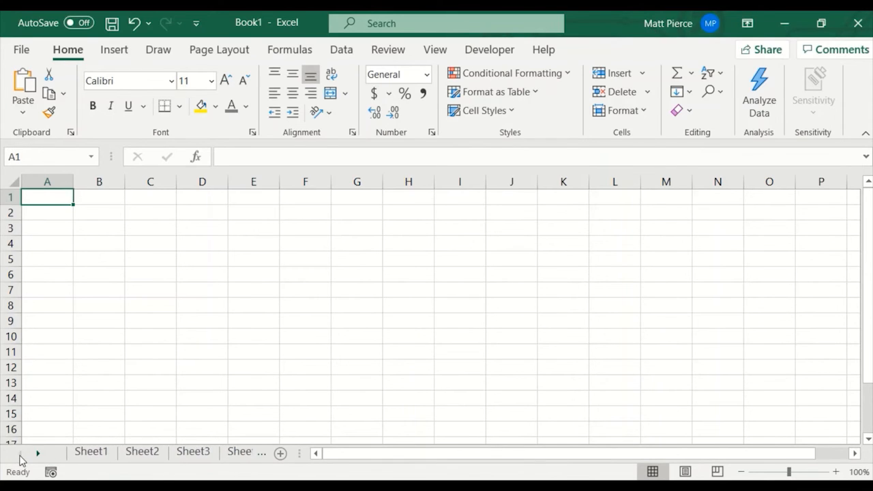
pyautogui.moveTo(298, 452); pyautogui.dragTo(539, 456)
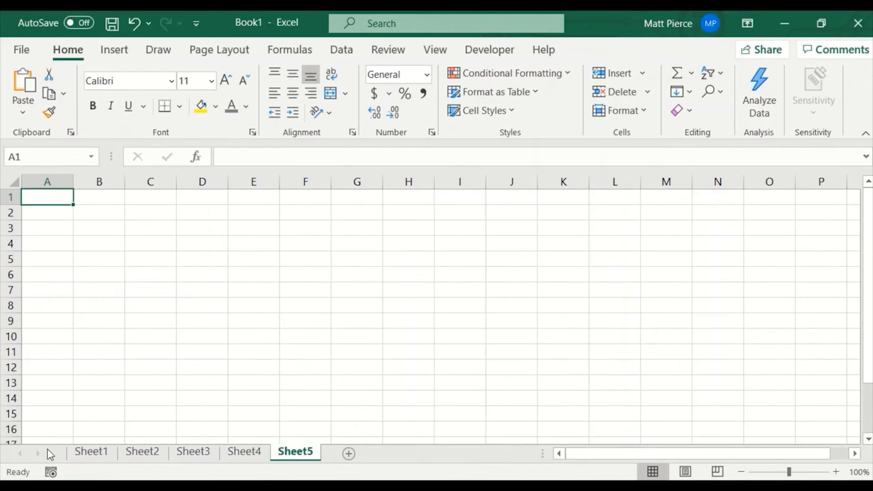
# Colour the Sheet5 tab light blue from the theme colours and switch to Sheet4.
pyautogui.rightClick(296, 456)
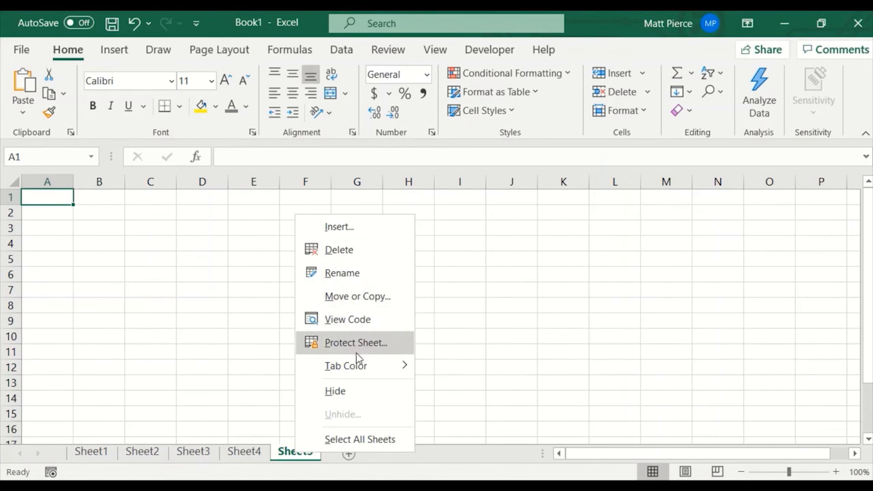
pyautogui.moveTo(357, 368)
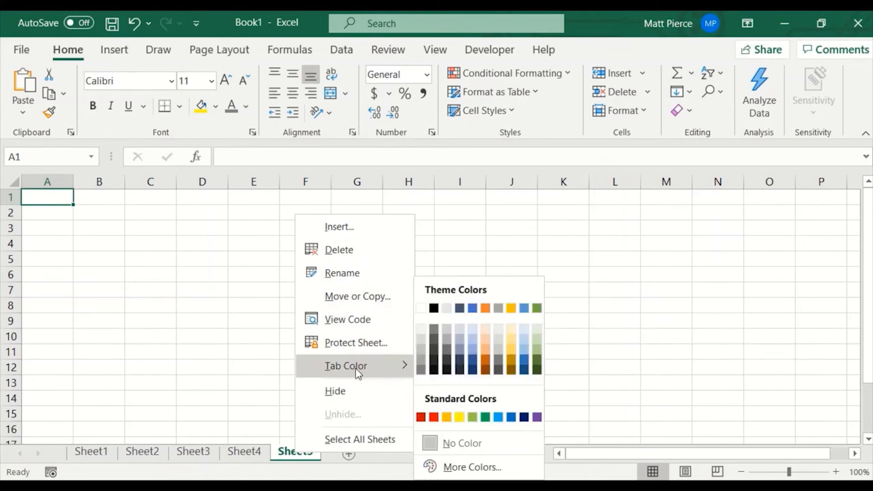
pyautogui.click(470, 334)
pyautogui.click(240, 456)
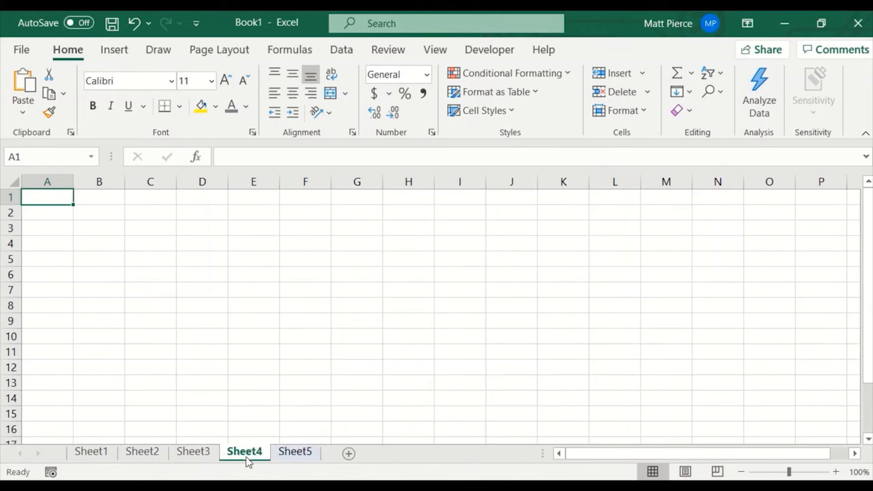
# Move Sheet5 so that it sits between Sheet2 and Sheet3.
pyautogui.rightClick(309, 459)
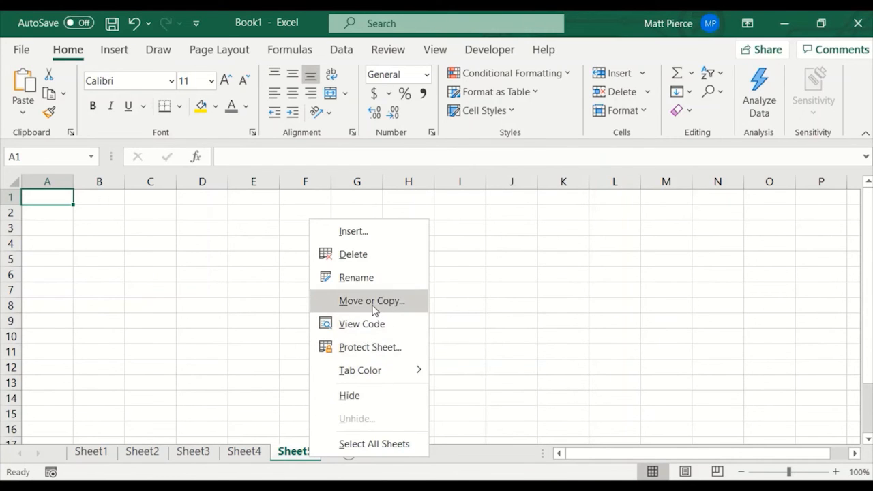
pyautogui.click(298, 454)
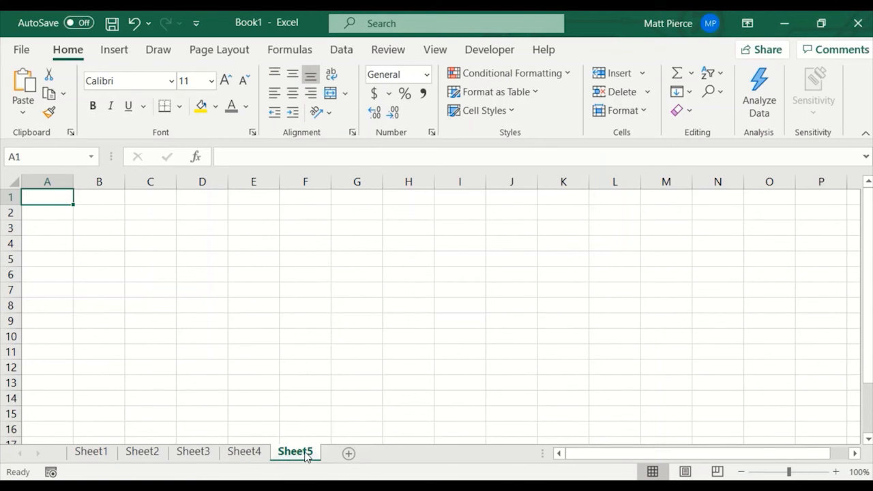
pyautogui.moveTo(300, 458)
pyautogui.mouseDown()
pyautogui.moveTo(225, 450)
pyautogui.moveTo(324, 464)
pyautogui.moveTo(307, 457)
pyautogui.mouseUp()
pyautogui.moveTo(305, 456); pyautogui.dragTo(205, 450)
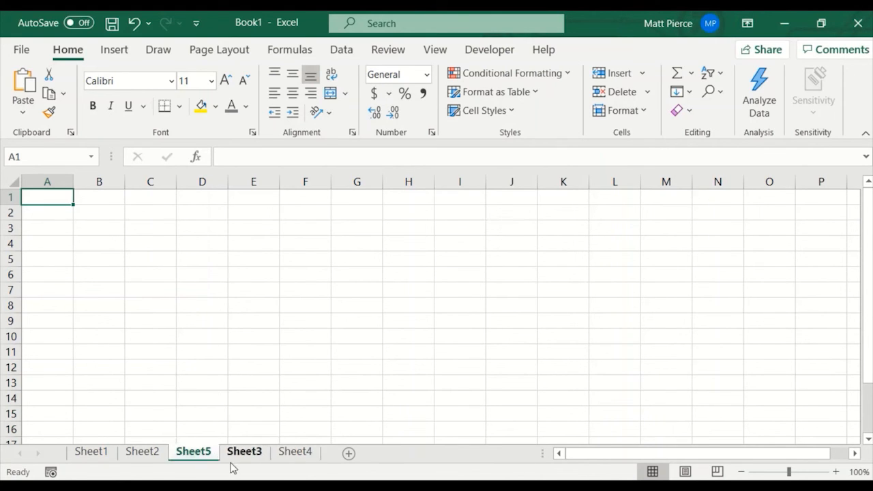
# Create a copy of Sheet4 within Book1 and place it at the end of the worksheets.
pyautogui.rightClick(300, 455)
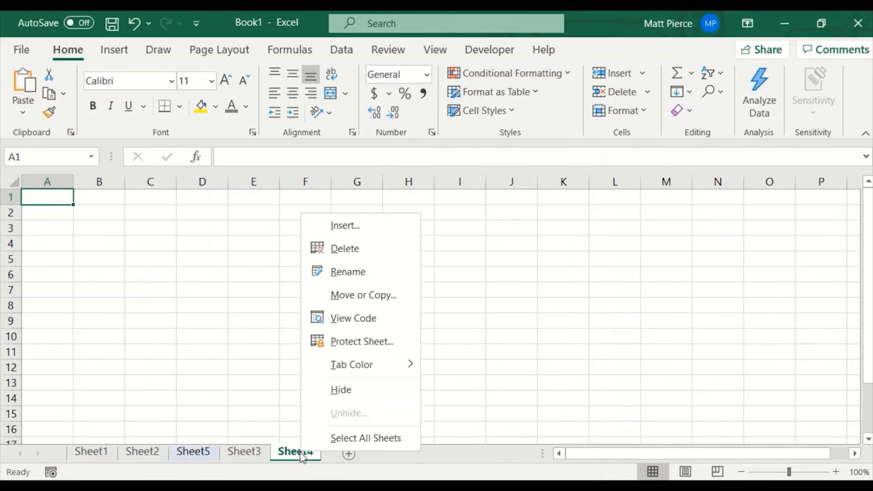
pyautogui.click(367, 296)
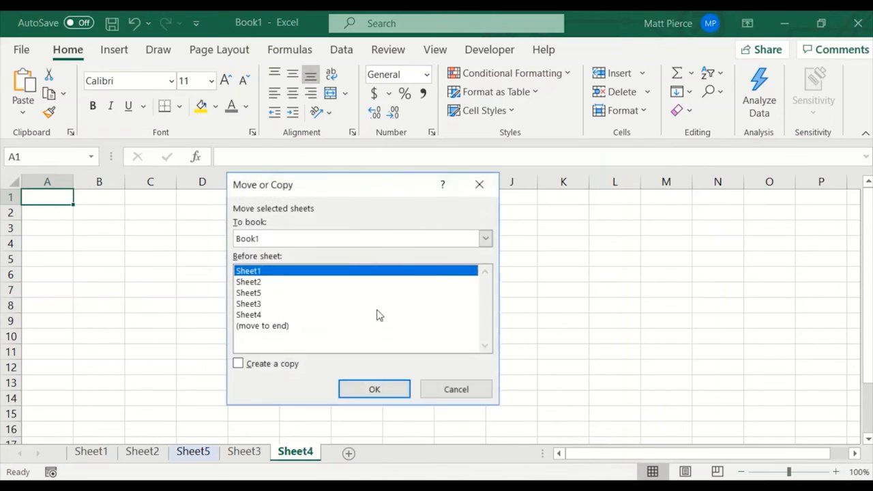
pyautogui.click(251, 365)
pyautogui.click(265, 325)
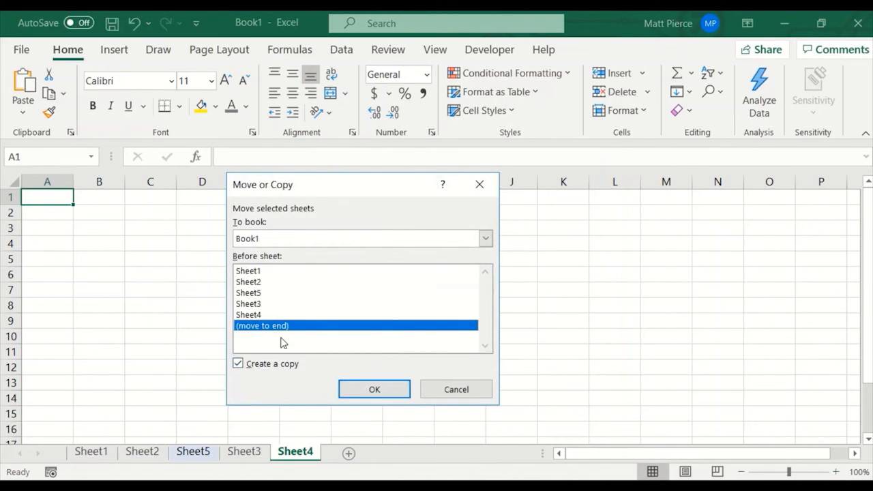
pyautogui.click(374, 390)
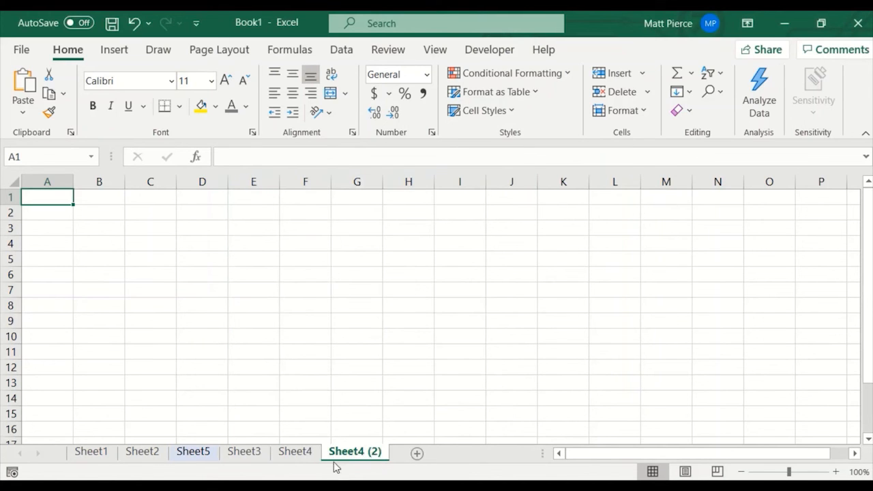
# Rename the copied worksheet Sheet4 (2) as xxxxx and select cell G12.
pyautogui.rightClick(360, 455)
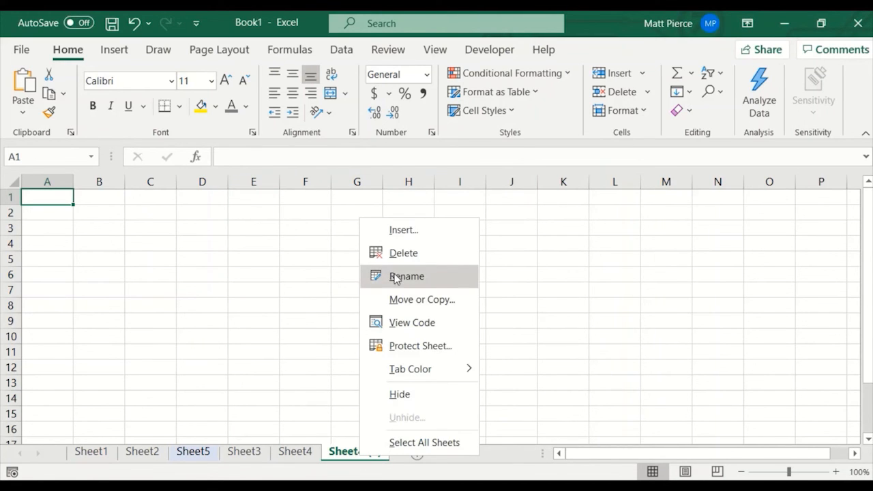
pyautogui.click(343, 456)
pyautogui.doubleClick(350, 454)
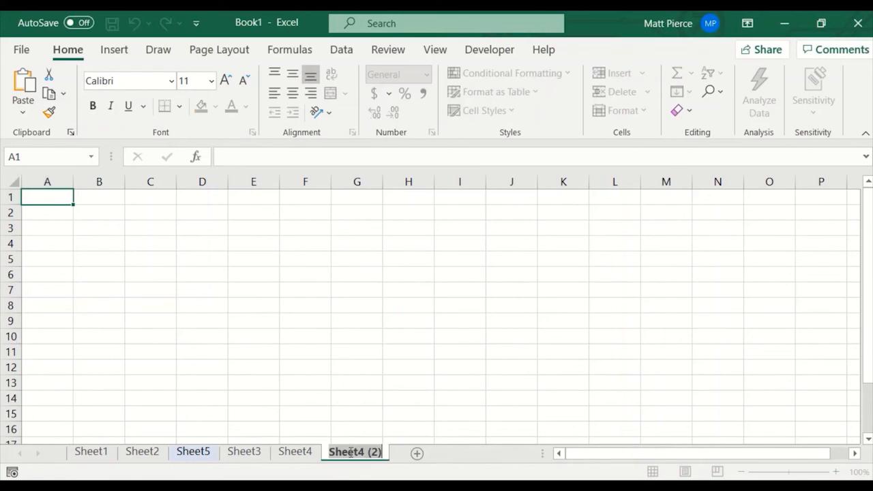
pyautogui.write('xxxxx')
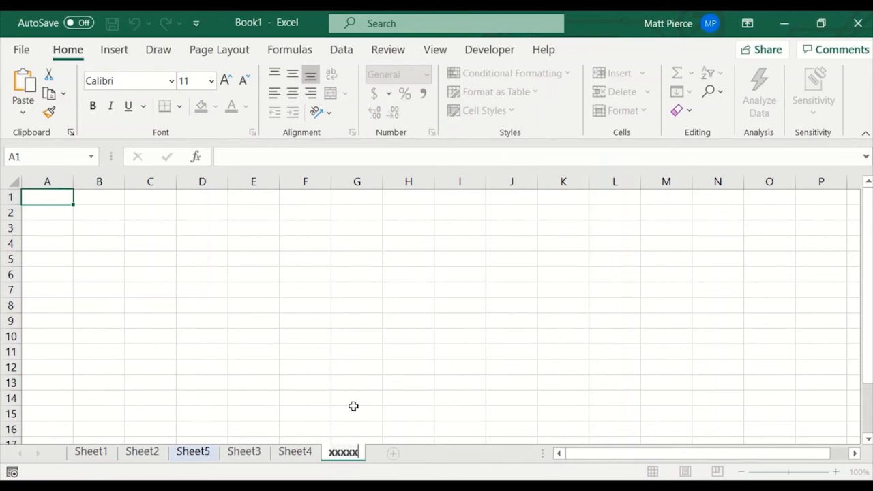
pyautogui.click(360, 364)
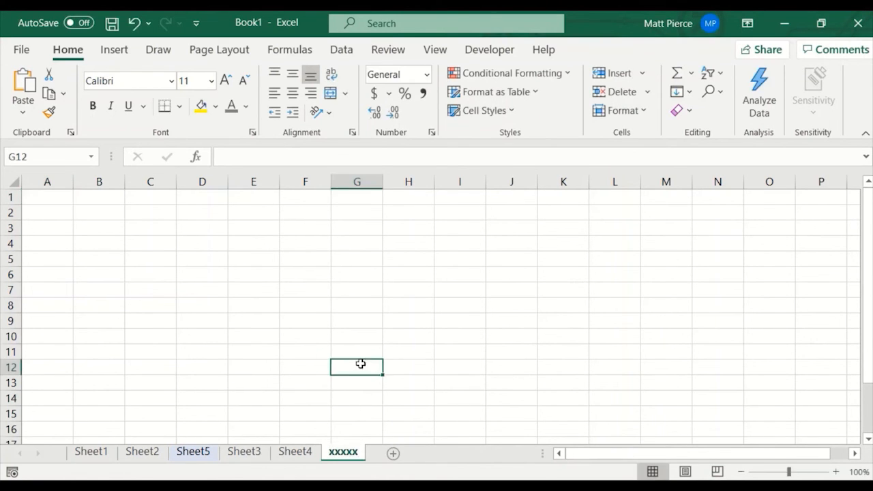
# Delete the xxxxx worksheet, and delete Sheet2 through Sheet4 together as a group so only Sheet1 is left.
pyautogui.rightClick(351, 458)
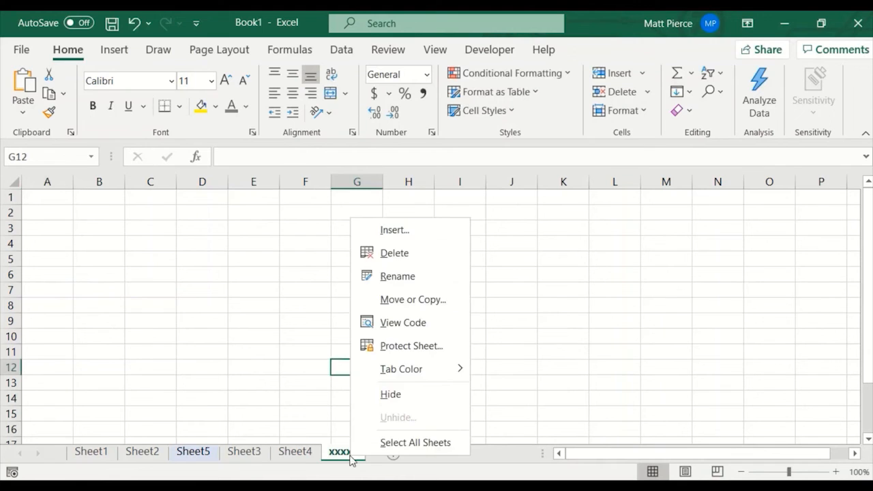
pyautogui.click(392, 253)
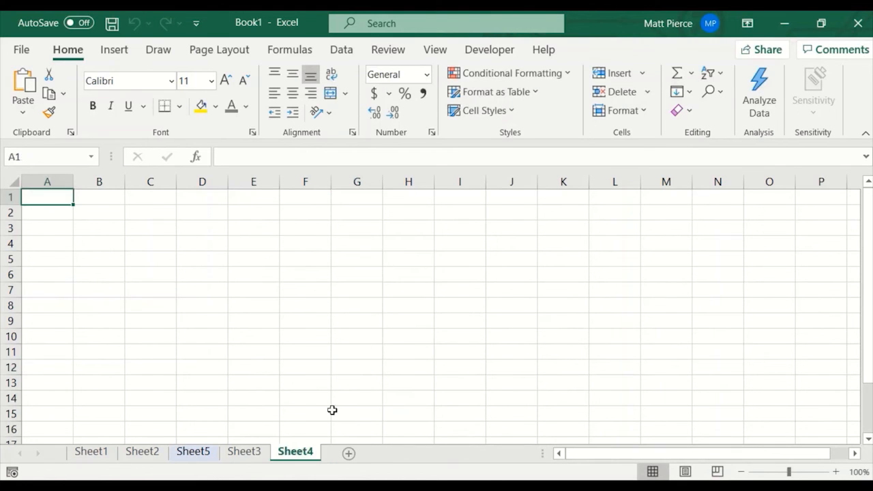
pyautogui.keyDown('shift'); pyautogui.click(156, 453); pyautogui.keyUp('shift')
pyautogui.rightClick(193, 454)
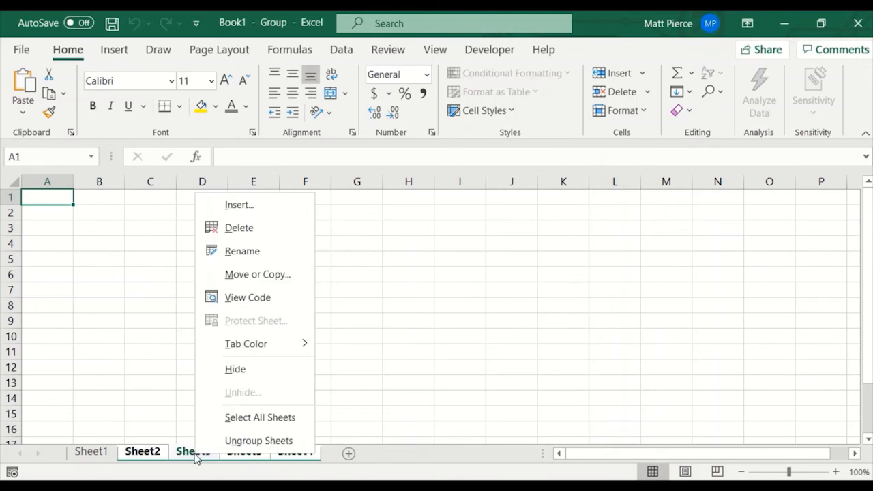
pyautogui.click(261, 231)
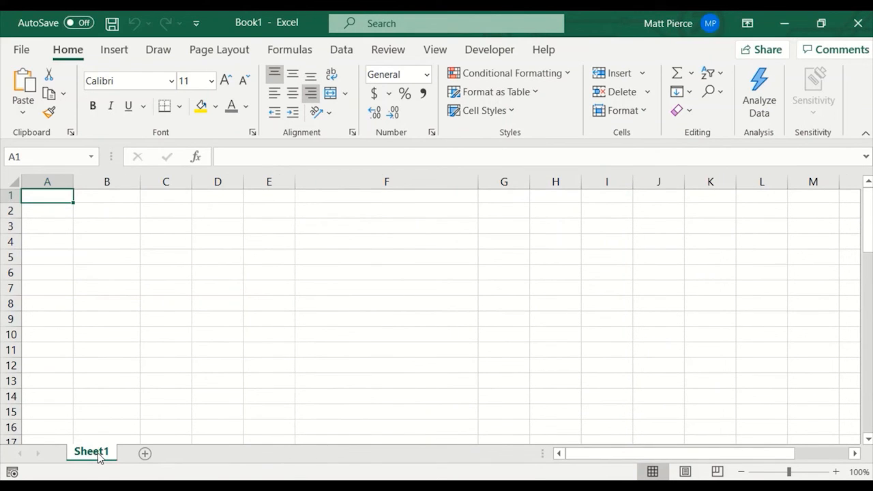
# Add a new blank worksheet after Sheet1 and delete it again.
pyautogui.click(144, 453)
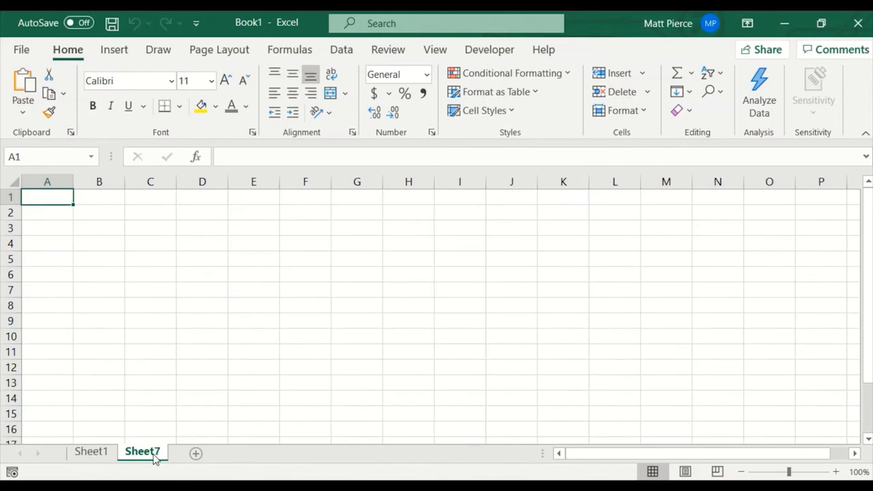
pyautogui.rightClick(146, 457)
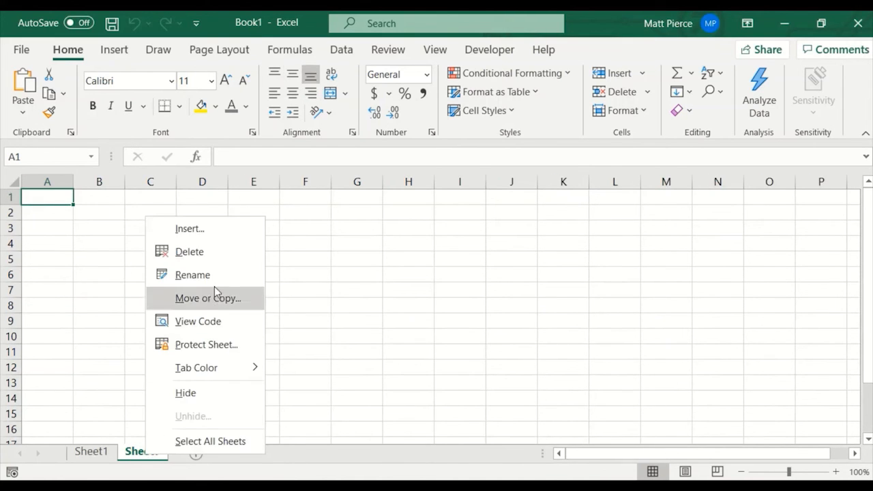
pyautogui.click(208, 260)
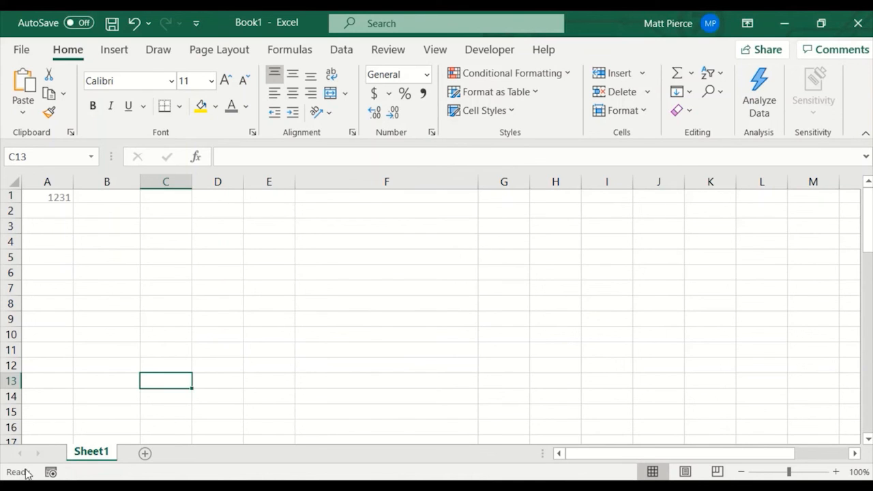
# Zoom in on the worksheet in 10% increments and return to 100%.
pyautogui.moveTo(15, 473)
pyautogui.click(836, 472)
pyautogui.click(837, 472)
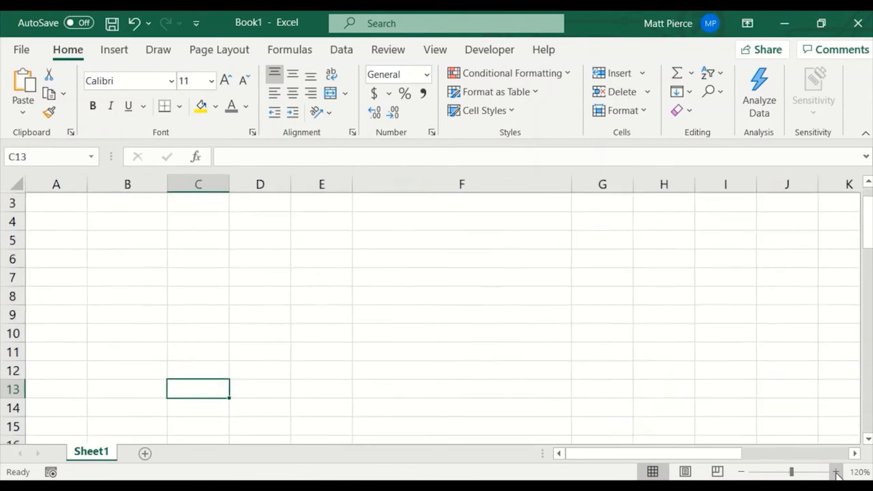
pyautogui.click(837, 472)
pyautogui.click(741, 472)
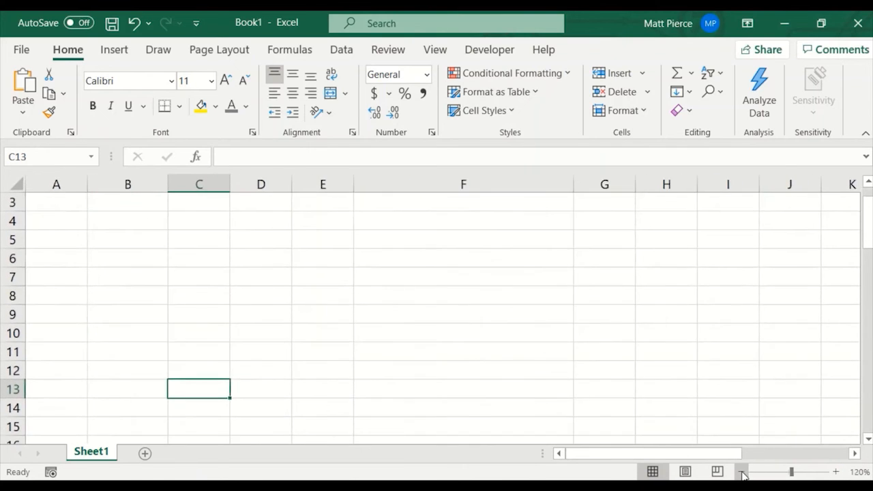
pyautogui.click(741, 472)
pyautogui.click(740, 472)
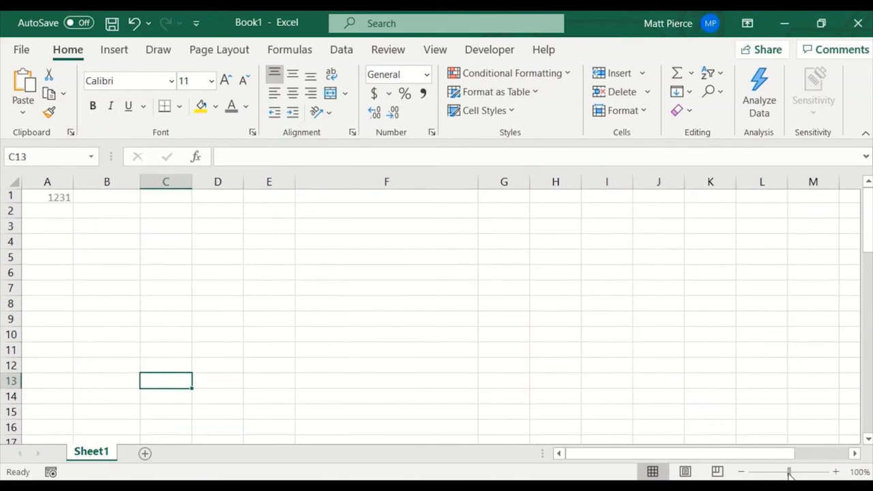
# Zoom in on the worksheet to more than 200% and reduce the magnification in 10% increments to 110%.
pyautogui.moveTo(788, 475); pyautogui.dragTo(808, 475)
pyautogui.click(742, 471)
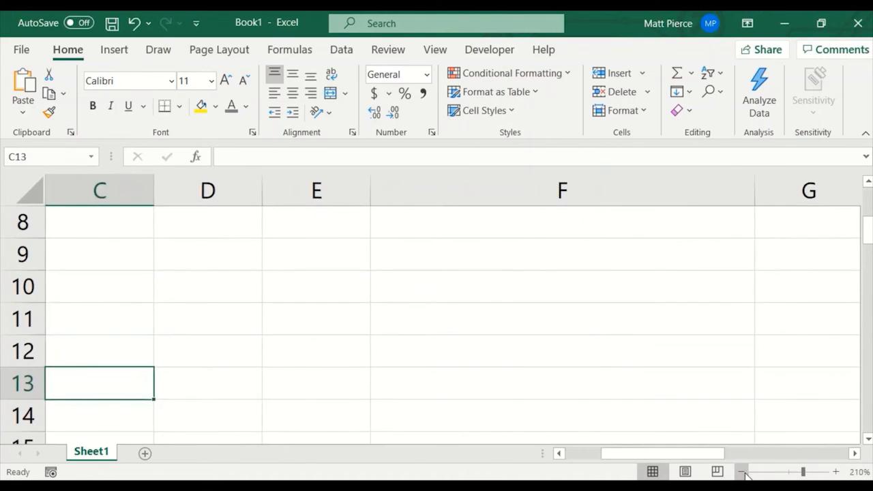
pyautogui.click(742, 472)
pyautogui.click(742, 471)
pyautogui.click(741, 472)
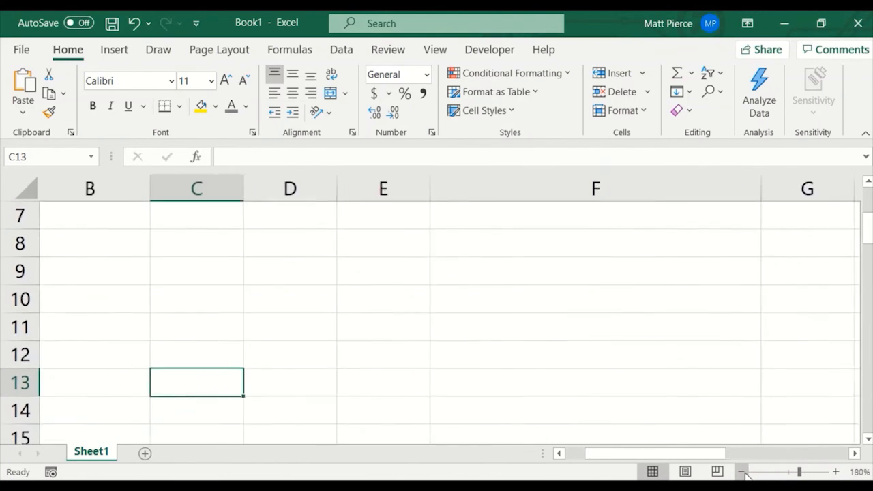
pyautogui.click(741, 472)
pyautogui.click(742, 471)
pyautogui.click(742, 472)
pyautogui.click(742, 472)
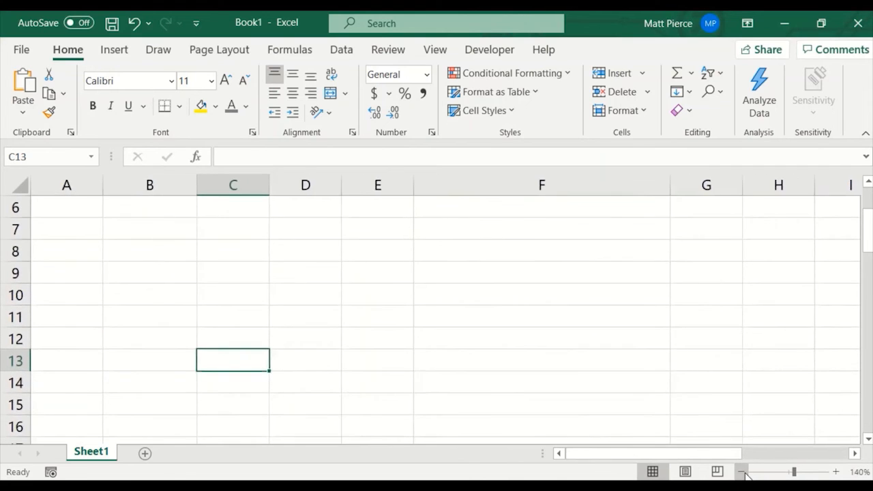
pyautogui.click(742, 472)
pyautogui.click(742, 472)
pyautogui.click(742, 472)
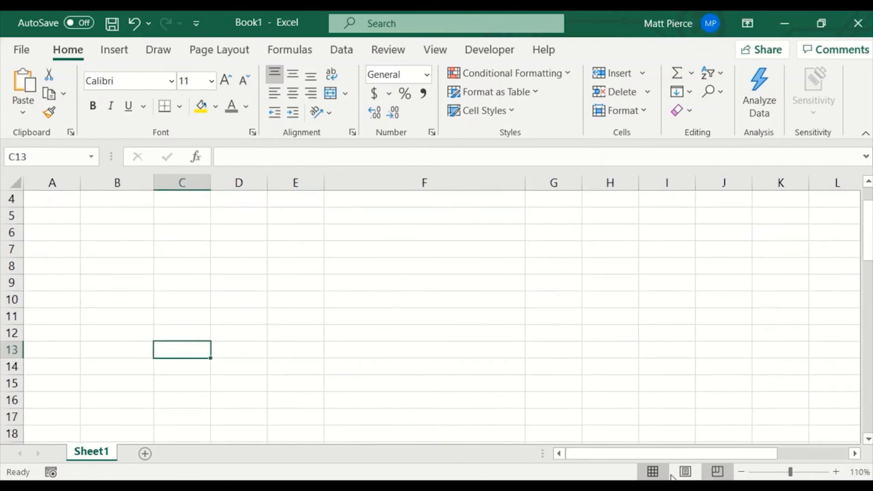